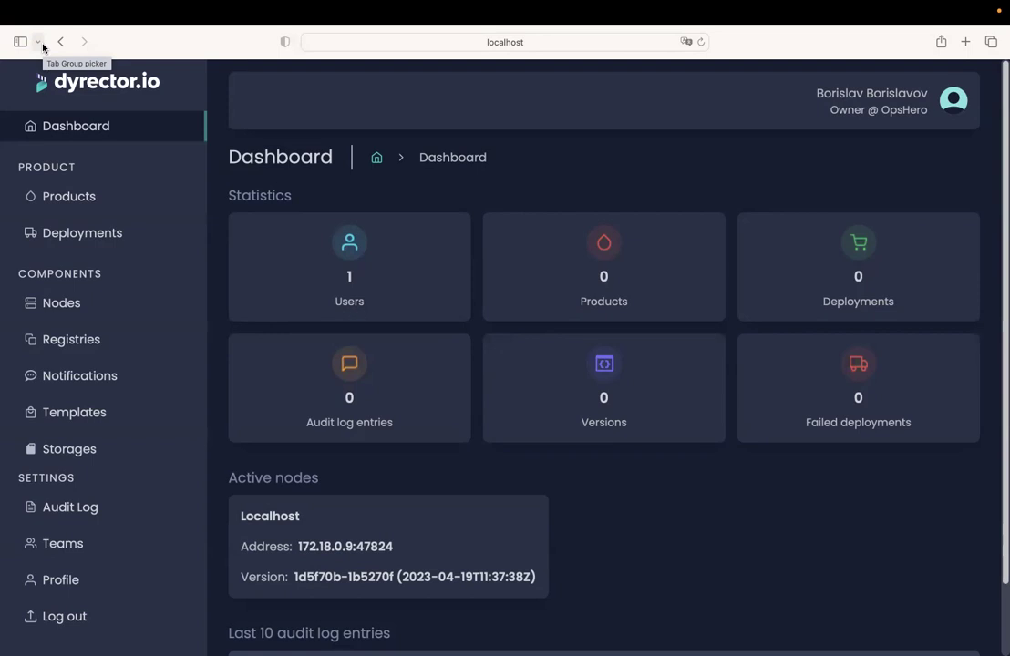
Create a Simple product from the Google Microservices Demo template, keeping its default name and description
{"action": "scroll", "coordinate": [225, 401], "scroll_direction": "down", "scroll_amount": 2}
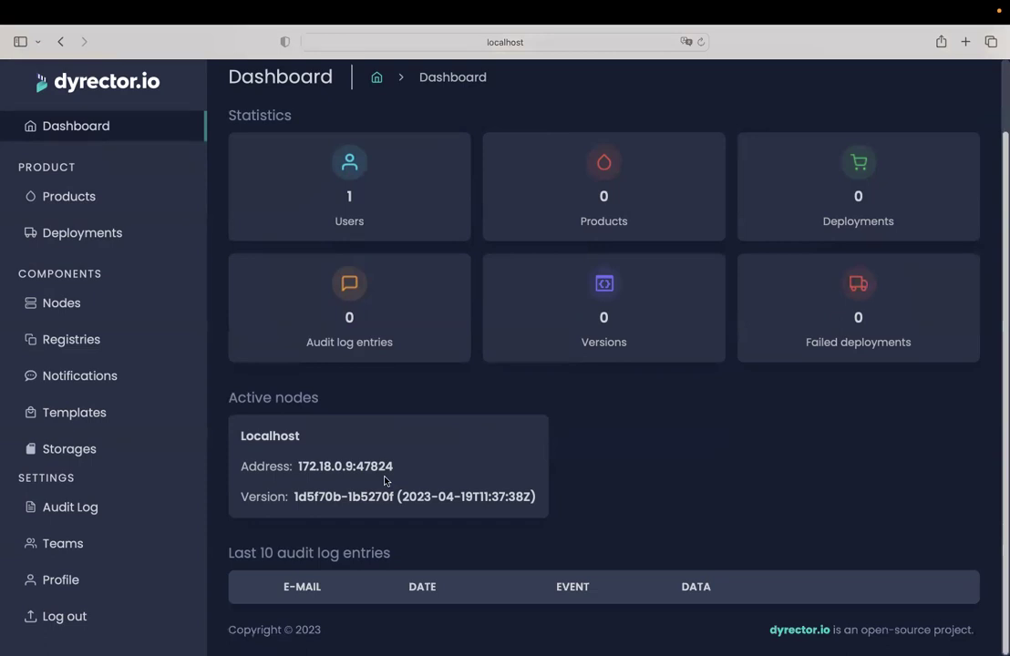
{"action": "left_click", "coordinate": [74, 413]}
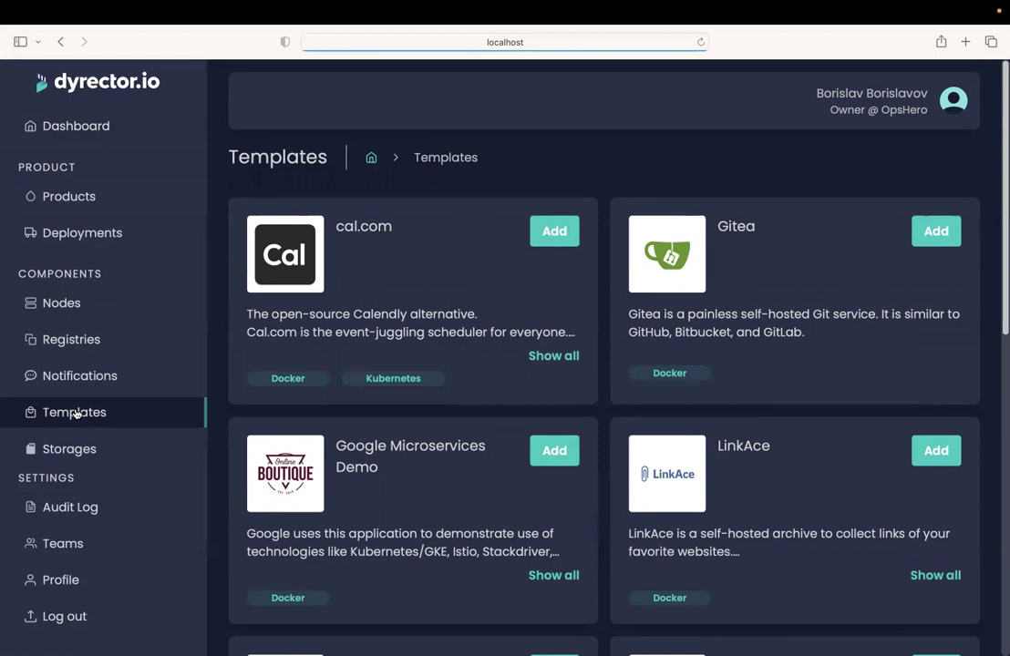
{"action": "scroll", "coordinate": [75, 413], "scroll_direction": "down", "scroll_amount": 3}
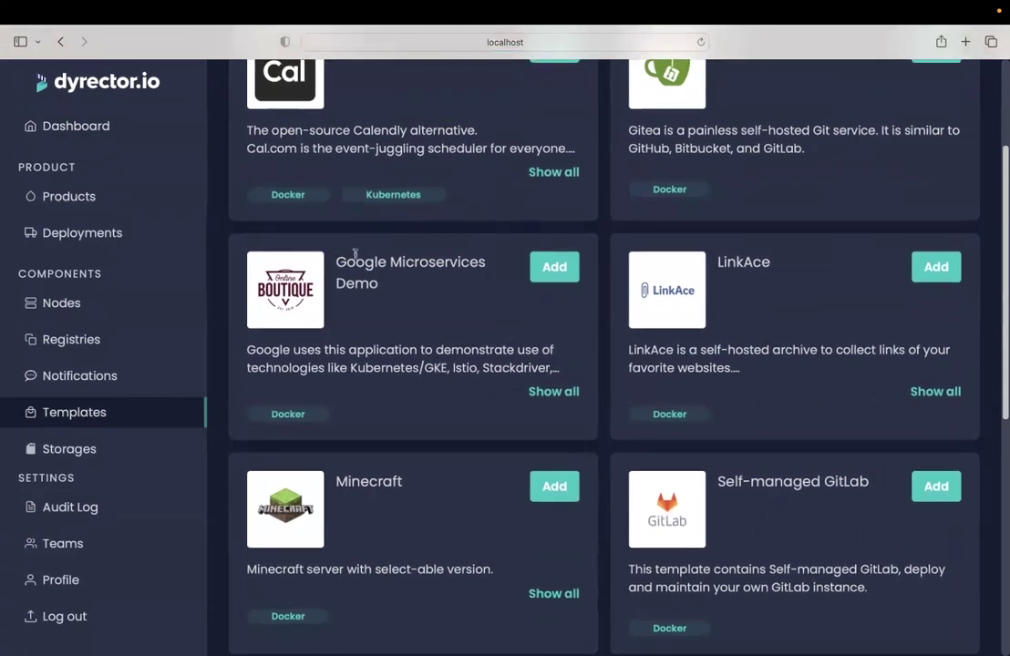
{"action": "left_click", "coordinate": [556, 266]}
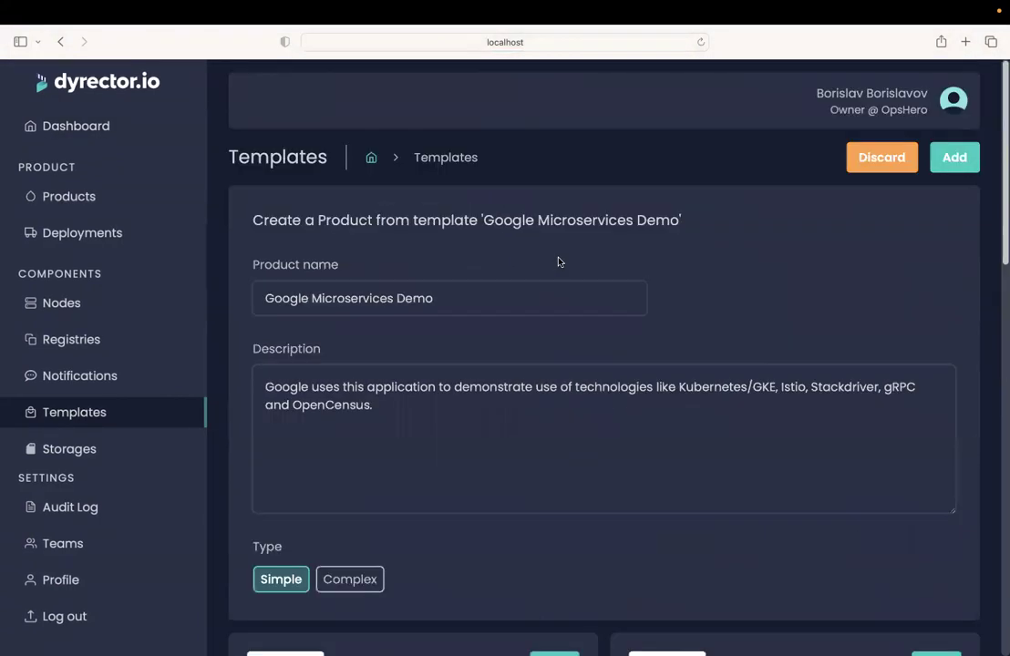
{"action": "scroll", "coordinate": [559, 262], "scroll_direction": "down", "scroll_amount": 2}
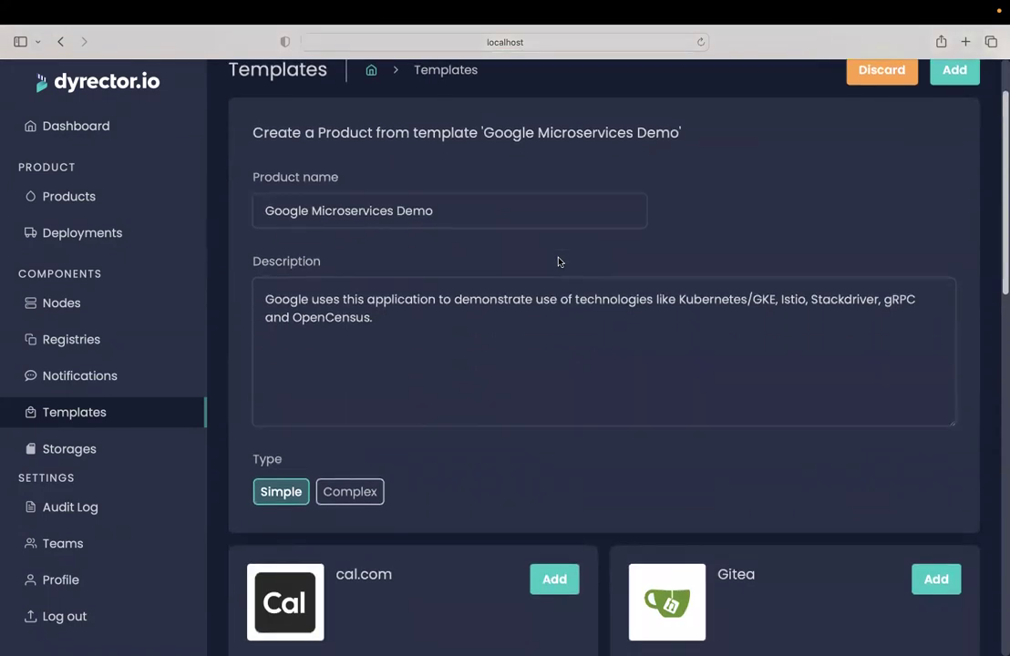
{"action": "scroll", "coordinate": [388, 447], "scroll_direction": "down", "scroll_amount": 1}
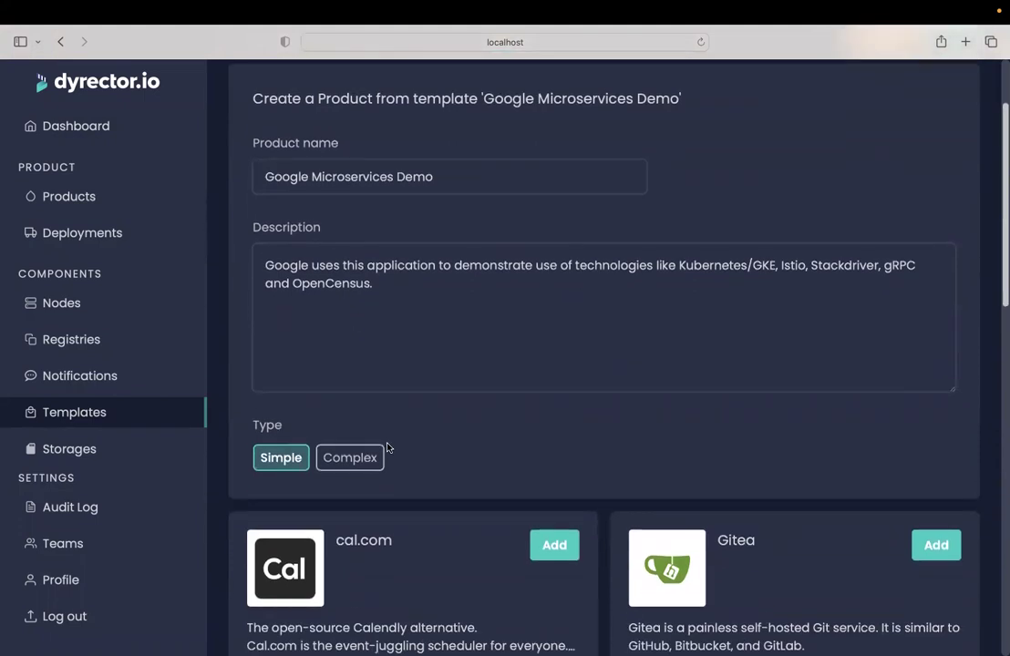
{"action": "scroll", "coordinate": [388, 447], "scroll_direction": "down", "scroll_amount": 5}
{"action": "scroll", "coordinate": [387, 447], "scroll_direction": "up", "scroll_amount": 8}
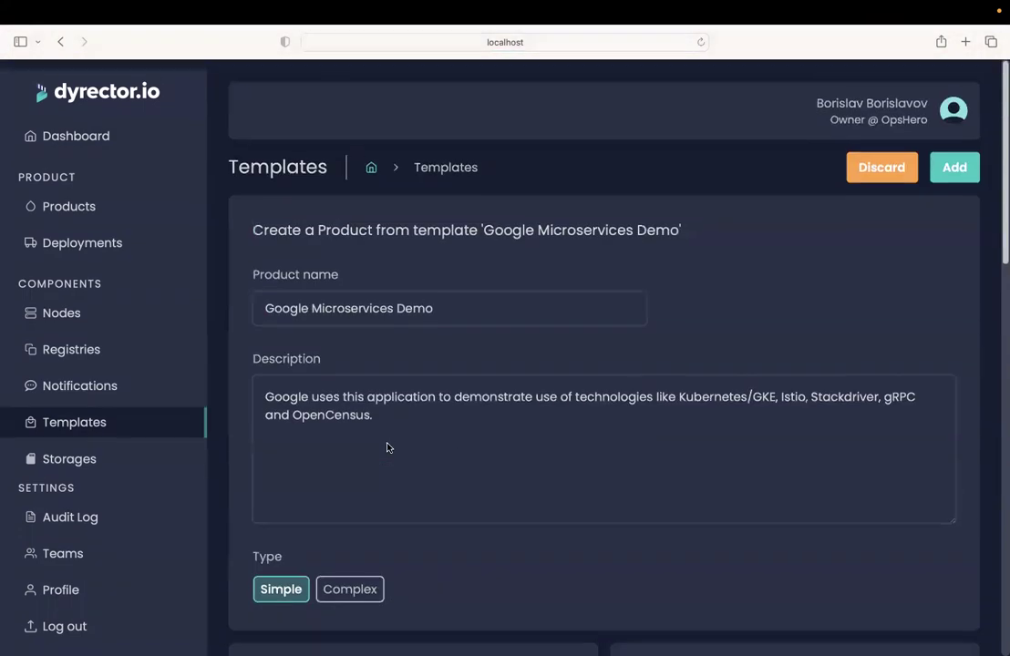
{"action": "left_click", "coordinate": [950, 160]}
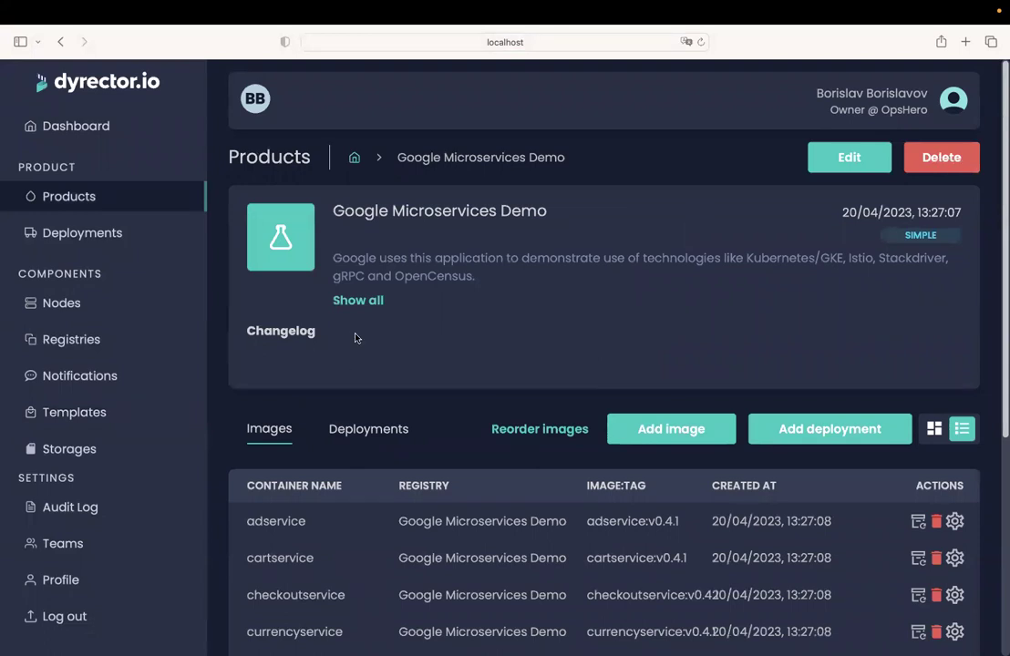
Open the Google Microservices Demo product from the product list and show its deployments
{"action": "left_click", "coordinate": [108, 201]}
{"action": "left_click", "coordinate": [313, 389]}
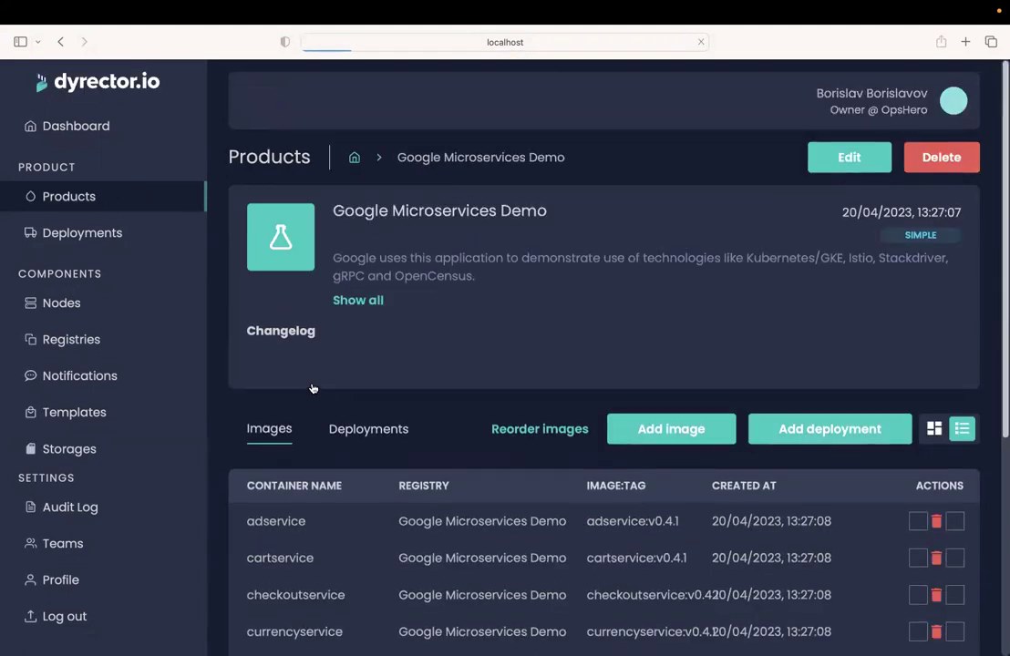
{"action": "scroll", "coordinate": [464, 378], "scroll_direction": "down", "scroll_amount": 1}
{"action": "left_click", "coordinate": [387, 366]}
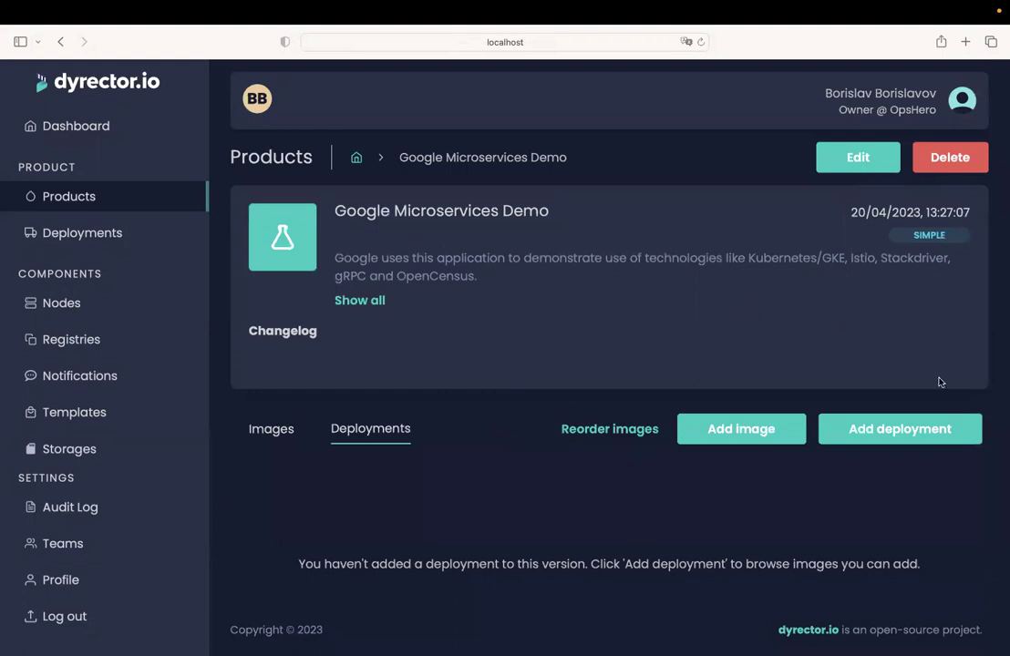
Add a deployment of the product on the Localhost node with the prefix google-microservices-demo
{"action": "left_click", "coordinate": [881, 429]}
{"action": "scroll", "coordinate": [602, 394], "scroll_direction": "down", "scroll_amount": 1}
{"action": "scroll", "coordinate": [602, 394], "scroll_direction": "down", "scroll_amount": 1}
{"action": "left_click", "coordinate": [306, 337]}
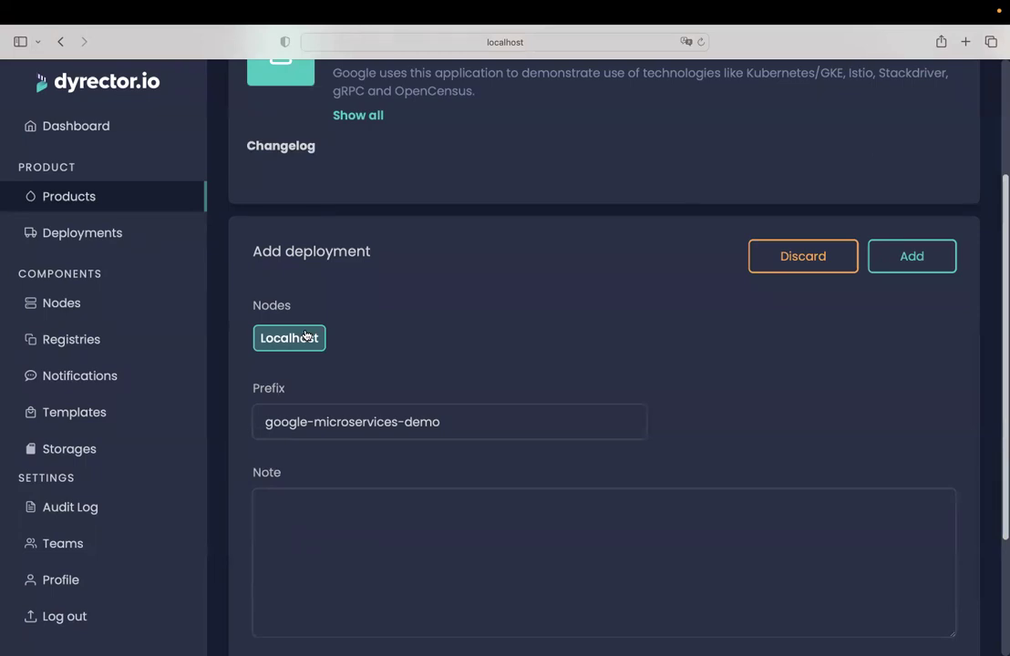
{"action": "scroll", "coordinate": [306, 337], "scroll_direction": "down", "scroll_amount": 2}
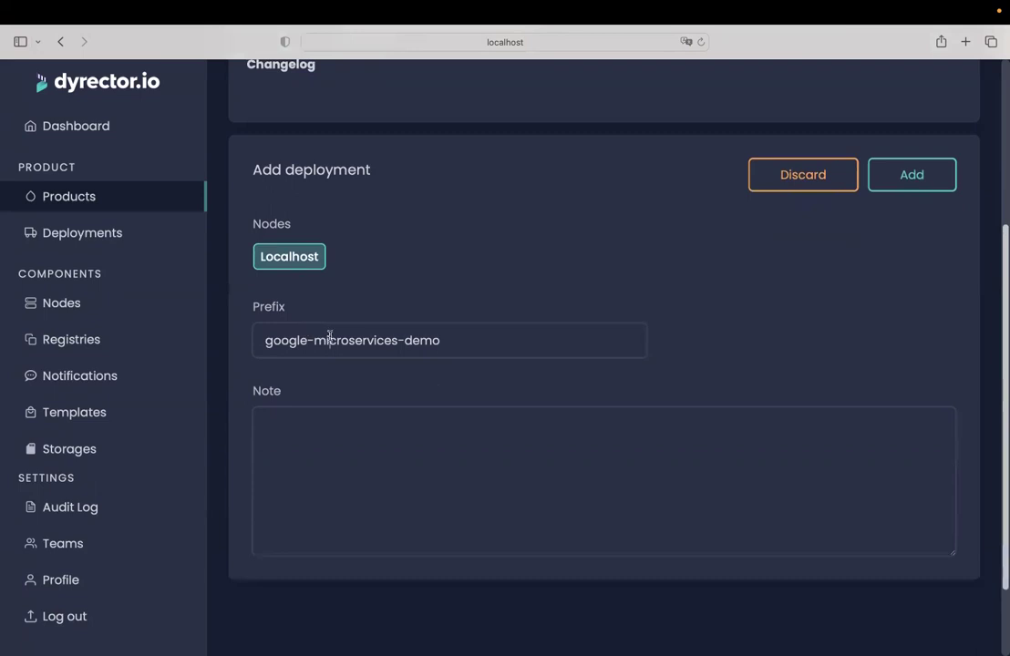
{"action": "triple_click", "coordinate": [330, 338]}
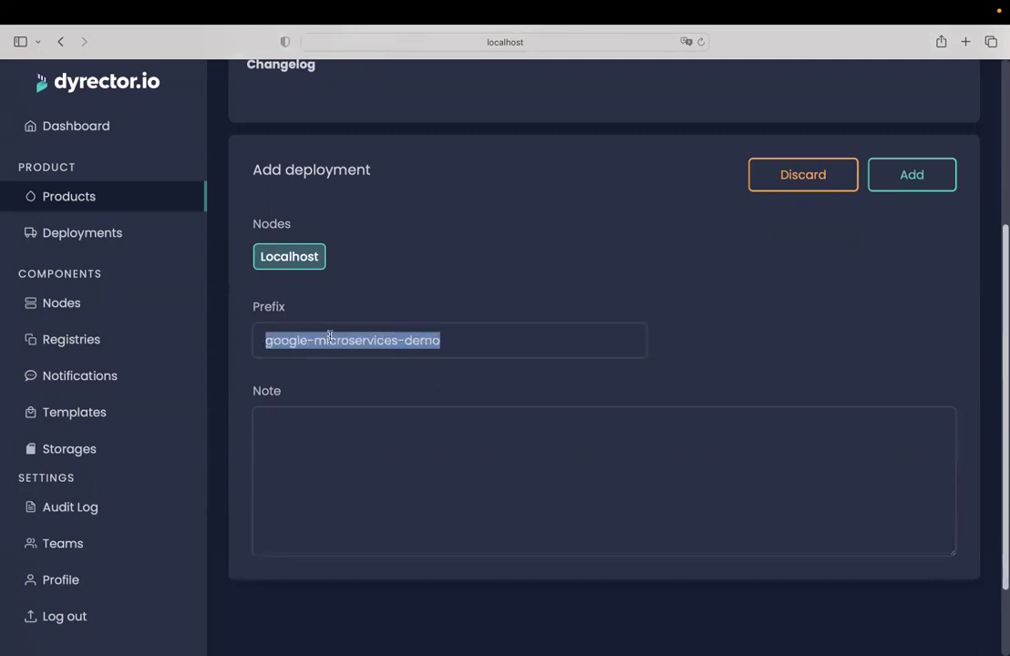
{"action": "scroll", "coordinate": [620, 262], "scroll_direction": "down", "scroll_amount": 2}
{"action": "scroll", "coordinate": [701, 257], "scroll_direction": "up", "scroll_amount": 3}
{"action": "left_click", "coordinate": [896, 235]}
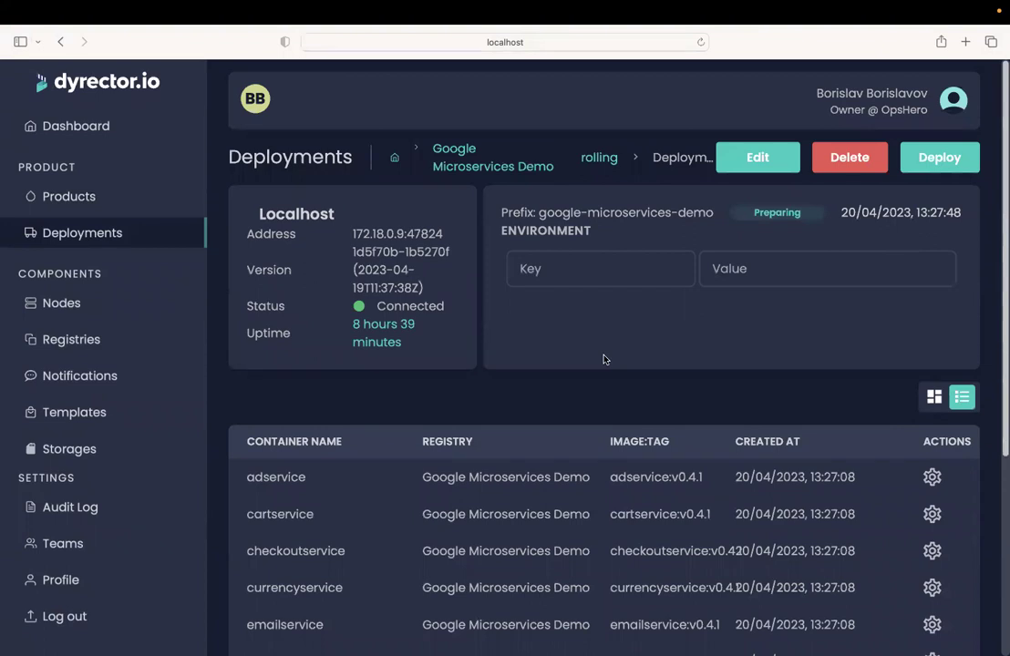
Deploy the google-microservices-demo deployment and look through the list of its service containers
{"action": "left_click", "coordinate": [940, 157]}
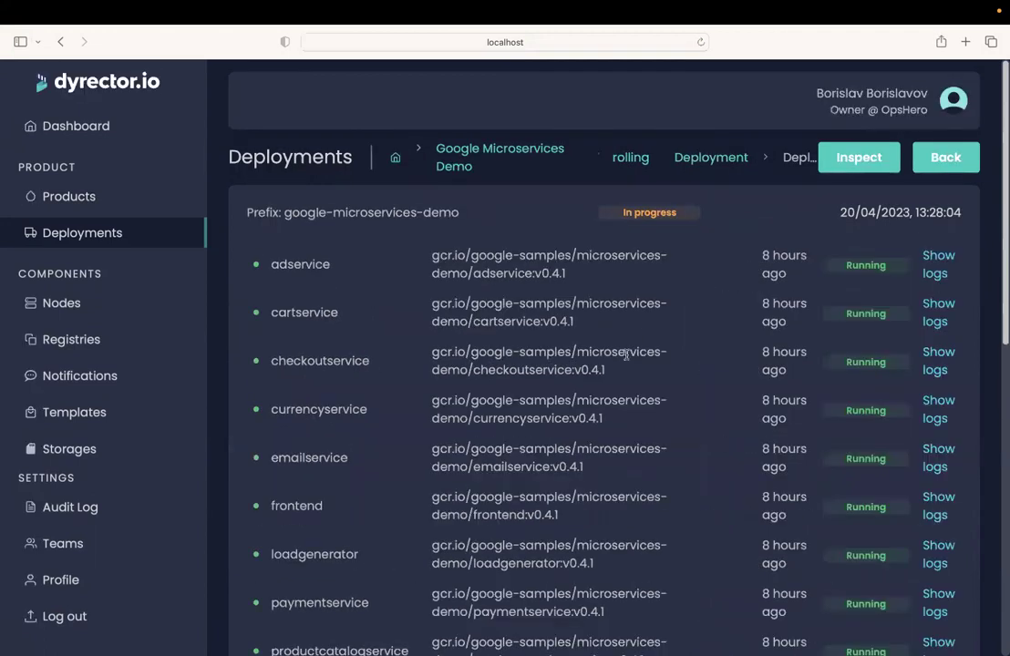
{"action": "scroll", "coordinate": [626, 355], "scroll_direction": "down", "scroll_amount": 1}
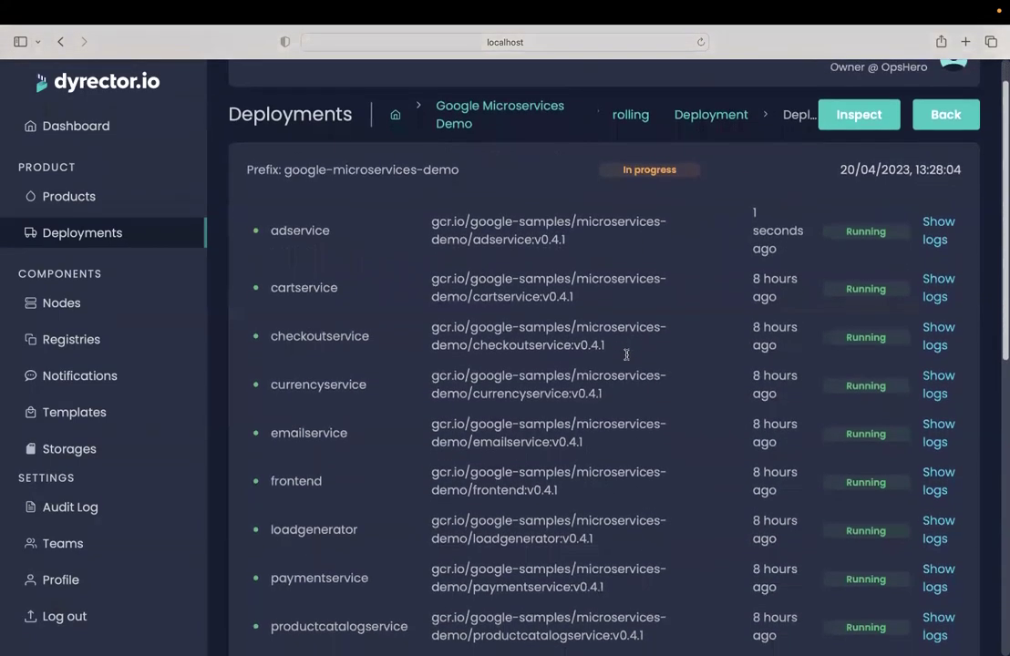
{"action": "scroll", "coordinate": [626, 354], "scroll_direction": "down", "scroll_amount": 1}
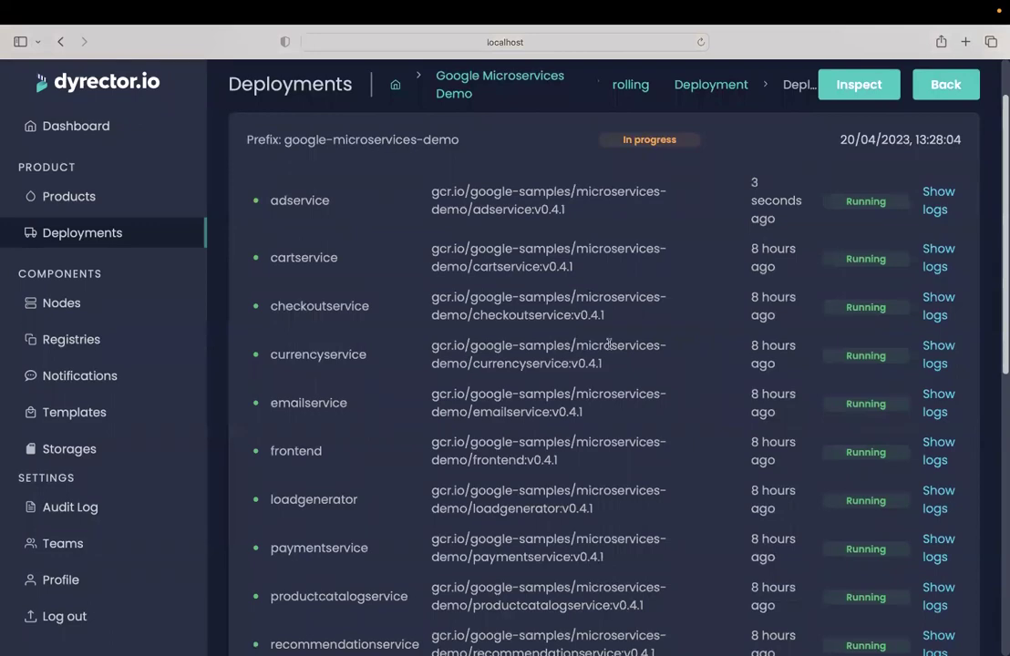
{"action": "scroll", "coordinate": [609, 344], "scroll_direction": "down", "scroll_amount": 5}
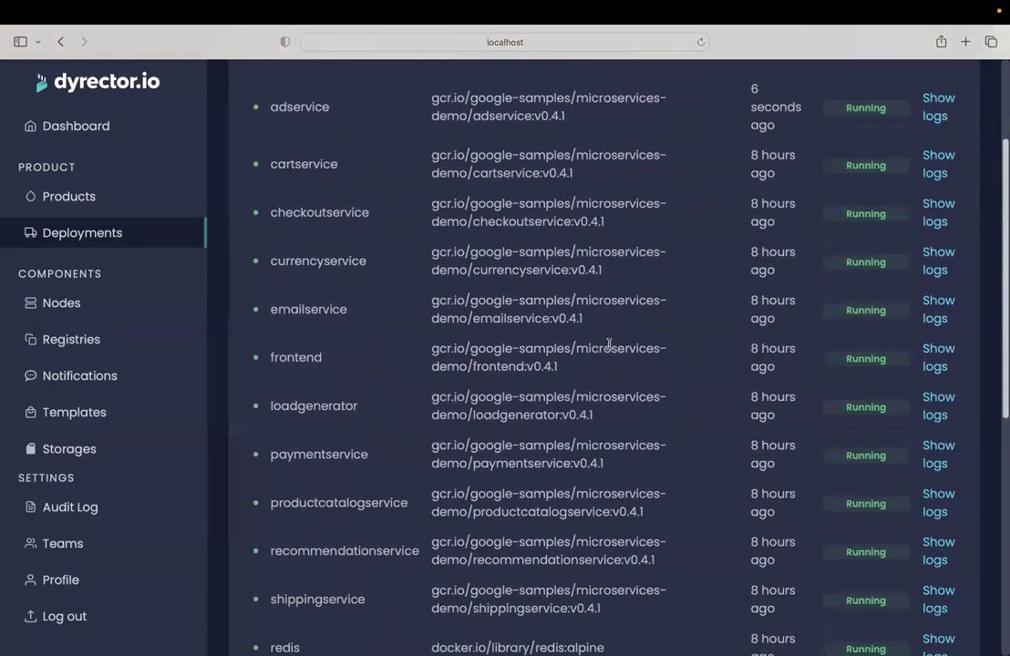
{"action": "scroll", "coordinate": [609, 344], "scroll_direction": "up", "scroll_amount": 2}
{"action": "scroll", "coordinate": [609, 344], "scroll_direction": "up", "scroll_amount": 2}
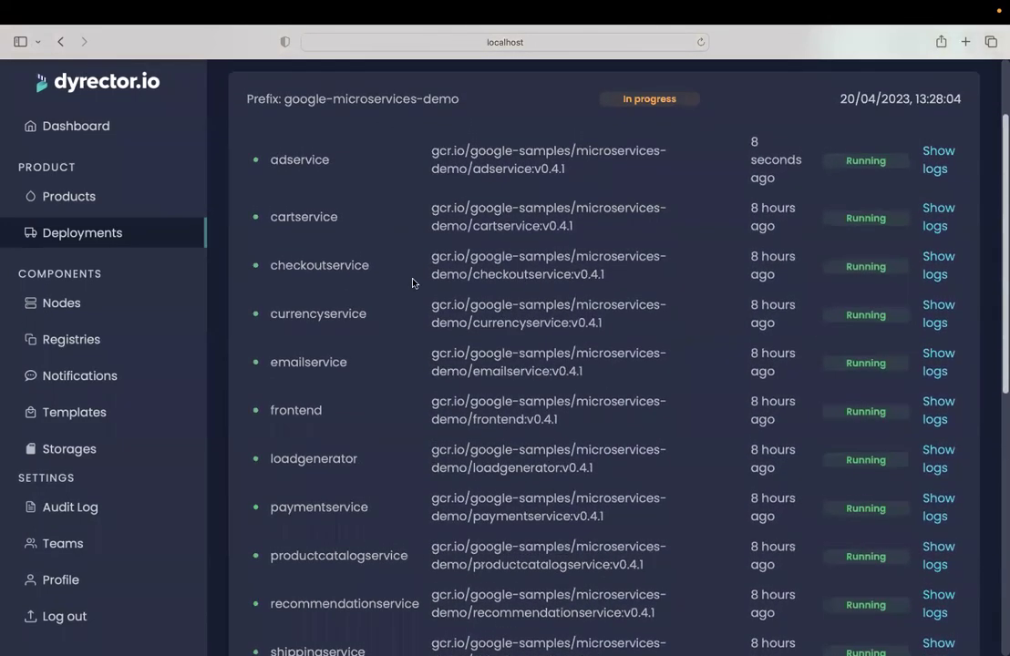
{"action": "double_click", "coordinate": [283, 159]}
{"action": "left_click", "coordinate": [286, 210]}
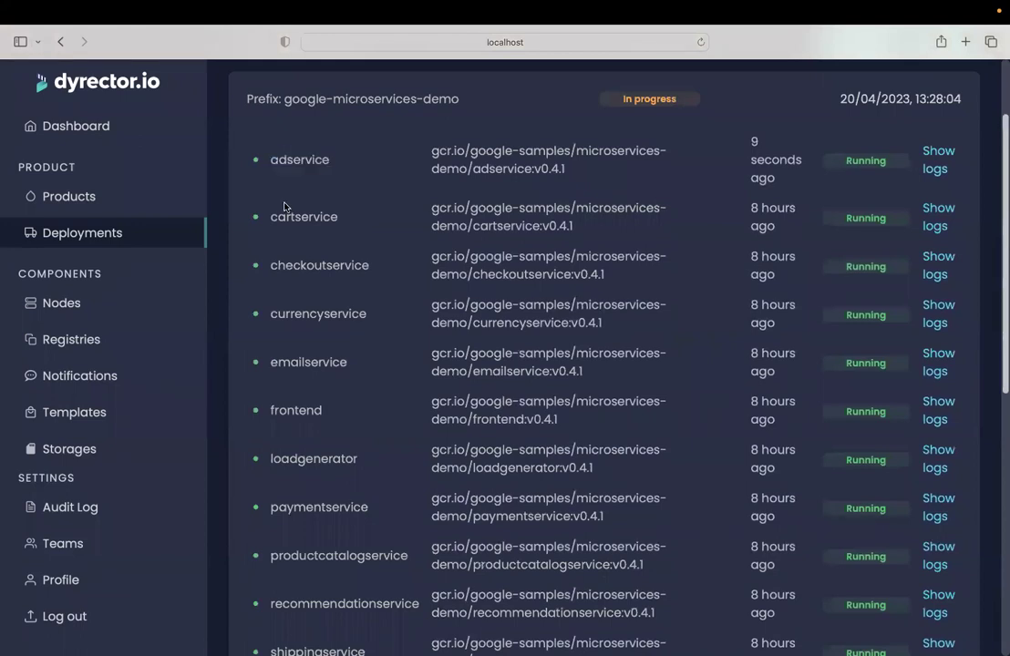
{"action": "double_click", "coordinate": [284, 264]}
{"action": "double_click", "coordinate": [281, 313]}
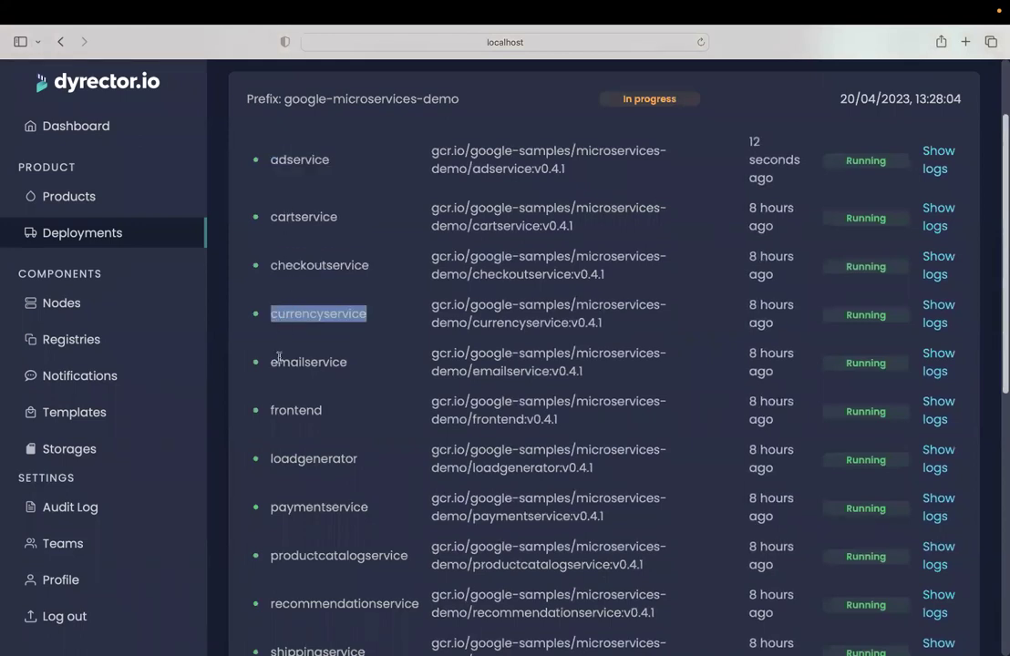
{"action": "scroll", "coordinate": [280, 421], "scroll_direction": "down", "scroll_amount": 2}
{"action": "scroll", "coordinate": [281, 421], "scroll_direction": "down", "scroll_amount": 2}
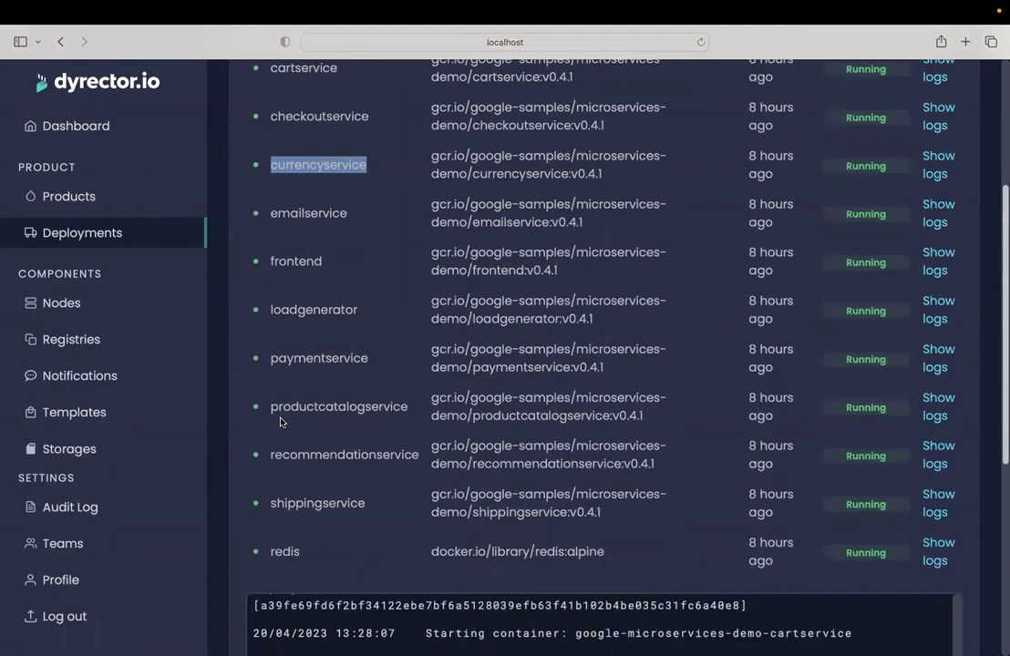
Examine the deployment log below the container list for the container start and stop entries
{"action": "scroll", "coordinate": [281, 422], "scroll_direction": "down", "scroll_amount": 5}
{"action": "scroll", "coordinate": [280, 421], "scroll_direction": "down", "scroll_amount": 1}
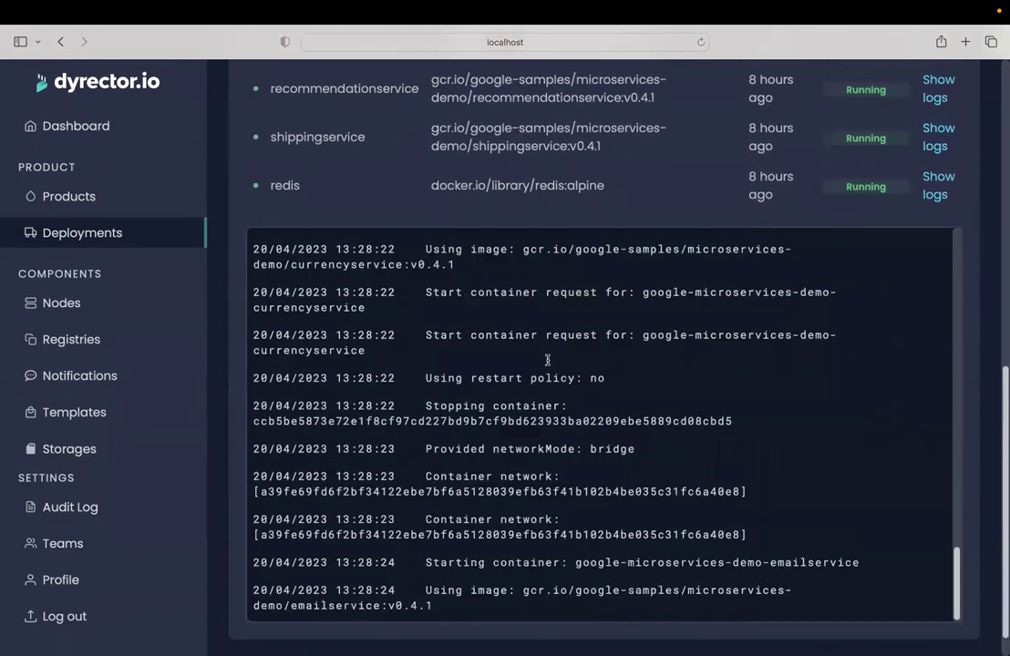
{"action": "scroll", "coordinate": [548, 361], "scroll_direction": "up", "scroll_amount": 1}
{"action": "scroll", "coordinate": [548, 361], "scroll_direction": "up", "scroll_amount": 5}
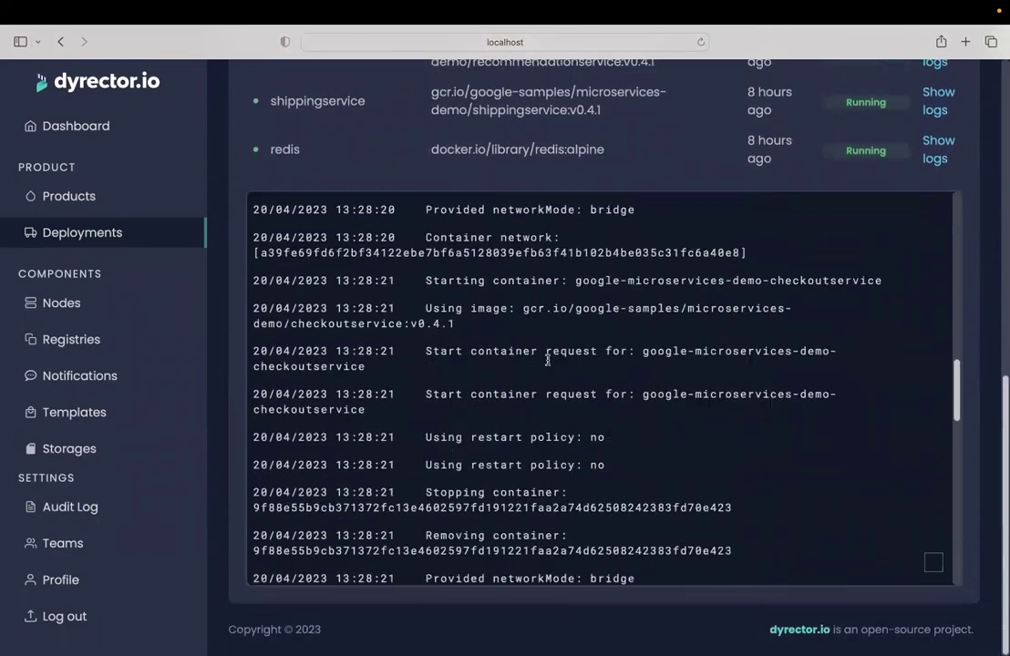
{"action": "scroll", "coordinate": [557, 148], "scroll_direction": "up", "scroll_amount": 2}
Check the status and age of each service container from adservice to redis as the deployment progresses
{"action": "scroll", "coordinate": [557, 148], "scroll_direction": "up", "scroll_amount": 10}
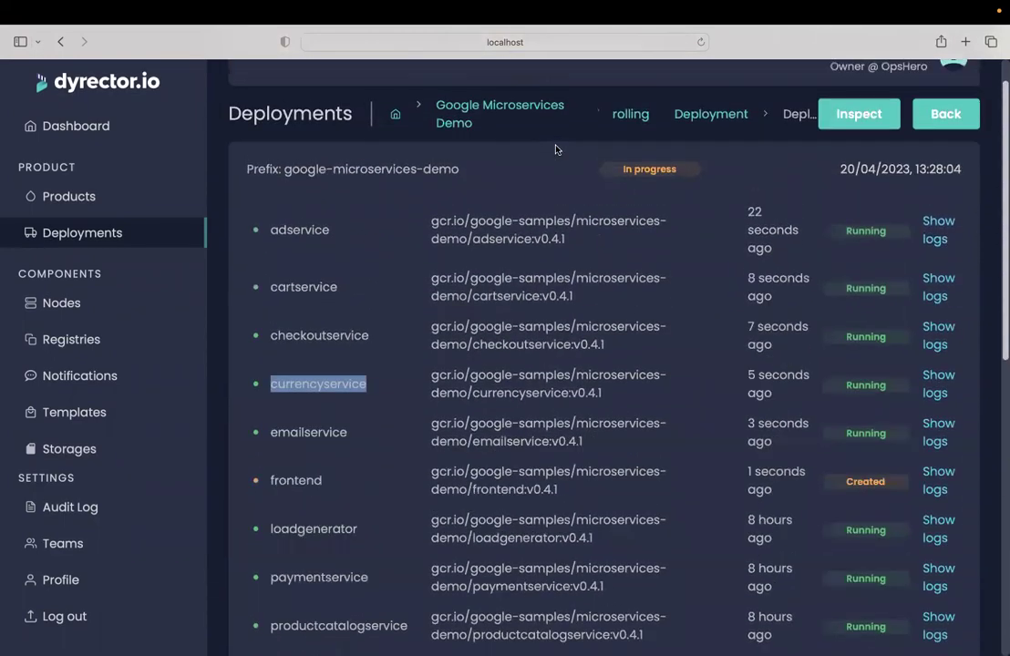
{"action": "scroll", "coordinate": [557, 149], "scroll_direction": "down", "scroll_amount": 8}
{"action": "scroll", "coordinate": [555, 146], "scroll_direction": "up", "scroll_amount": 5}
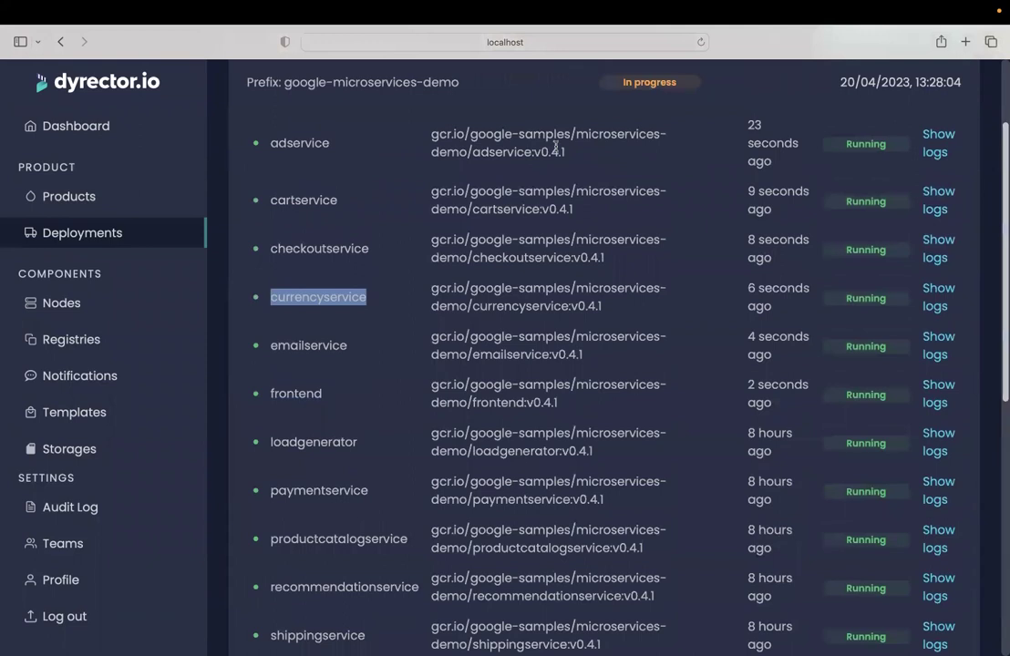
{"action": "scroll", "coordinate": [796, 335], "scroll_direction": "up", "scroll_amount": 1}
{"action": "scroll", "coordinate": [772, 347], "scroll_direction": "down", "scroll_amount": 3}
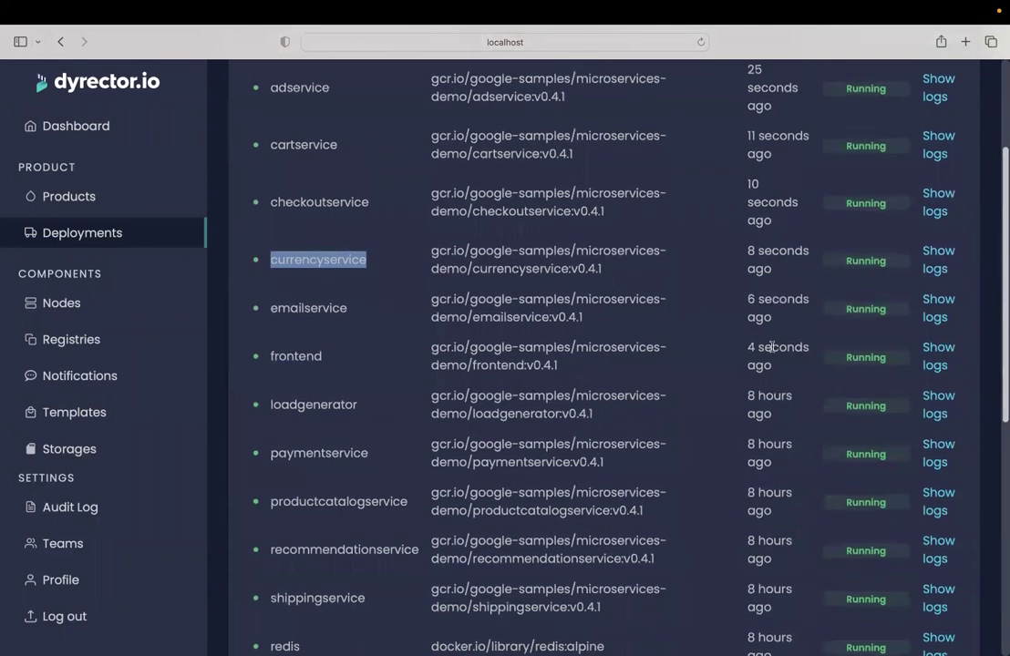
{"action": "scroll", "coordinate": [771, 346], "scroll_direction": "up", "scroll_amount": 3}
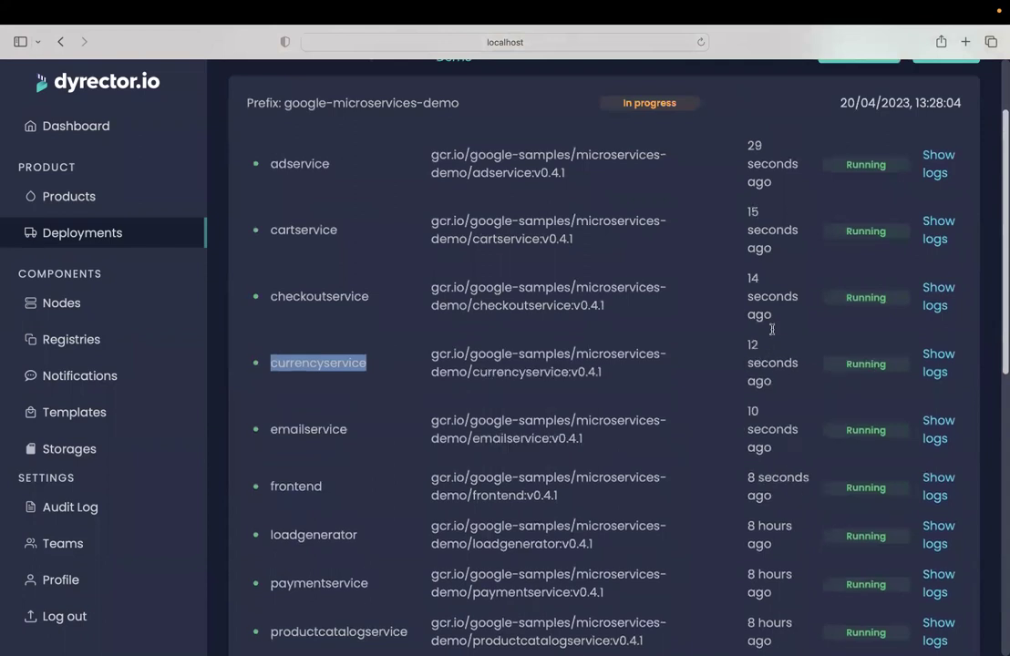
{"action": "scroll", "coordinate": [771, 329], "scroll_direction": "down", "scroll_amount": 3}
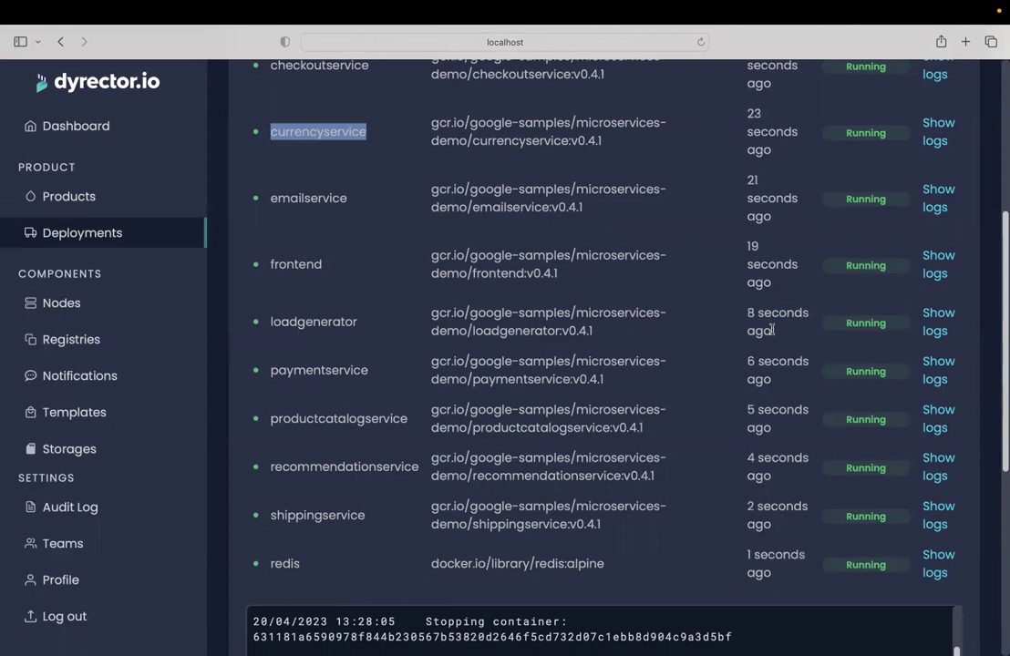
{"action": "key", "text": "super+minus"}
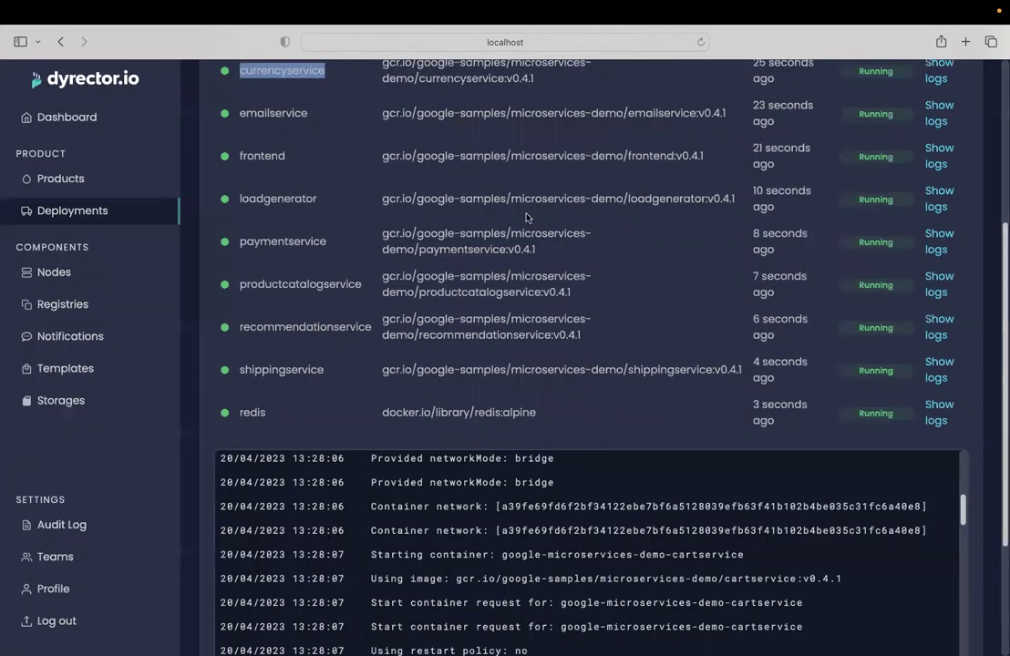
{"action": "scroll", "coordinate": [525, 218], "scroll_direction": "up", "scroll_amount": 4}
{"action": "scroll", "coordinate": [526, 219], "scroll_direction": "down", "scroll_amount": 2}
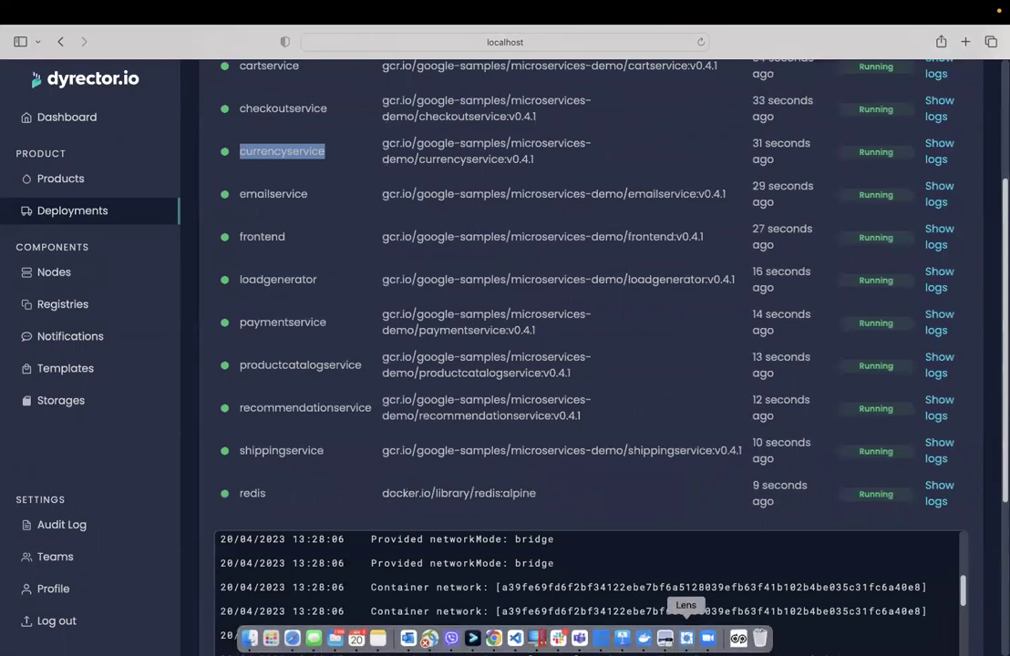
Switch to Docker Desktop and look through the list of containers on the local machine
{"action": "key", "text": "super+space"}
{"action": "type", "text": "docker"}
{"action": "key", "text": "Return"}
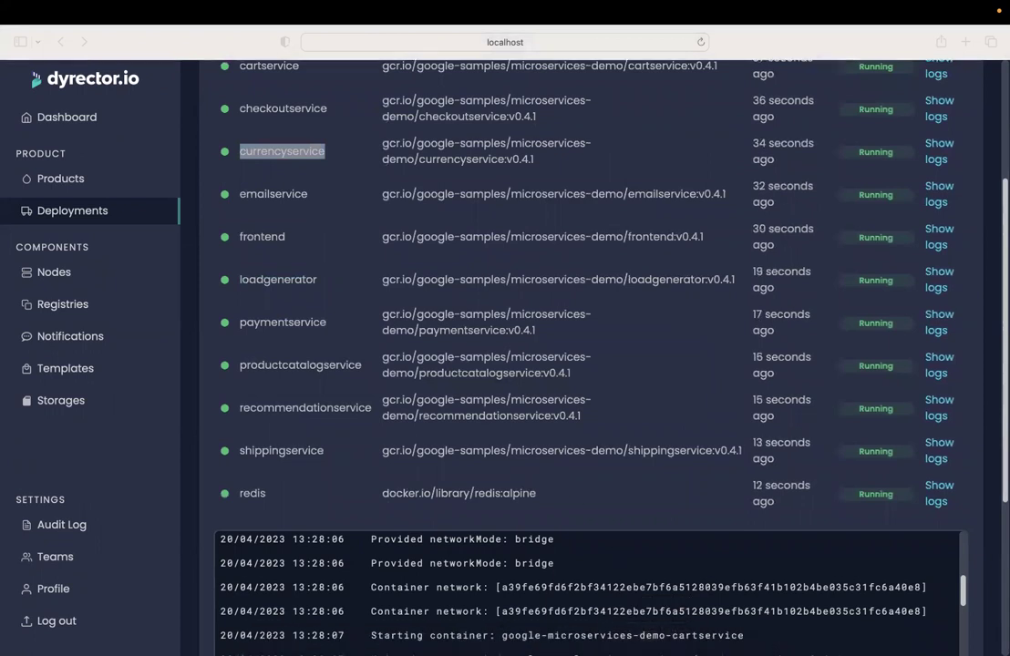
{"action": "left_click", "coordinate": [623, 638]}
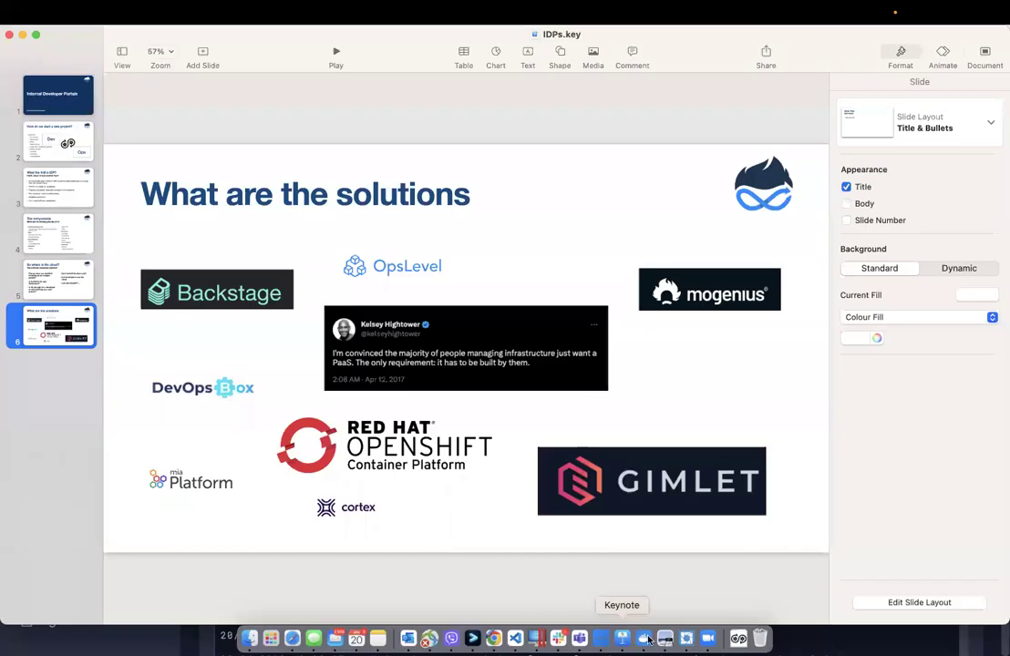
{"action": "left_click", "coordinate": [643, 638]}
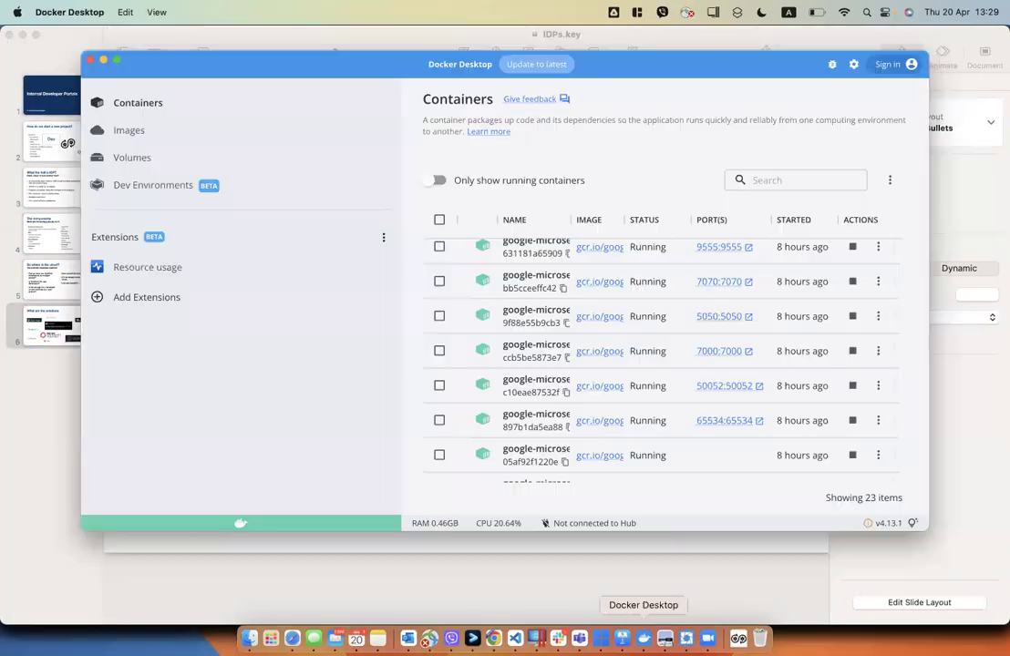
{"action": "scroll", "coordinate": [724, 374], "scroll_direction": "down", "scroll_amount": 10}
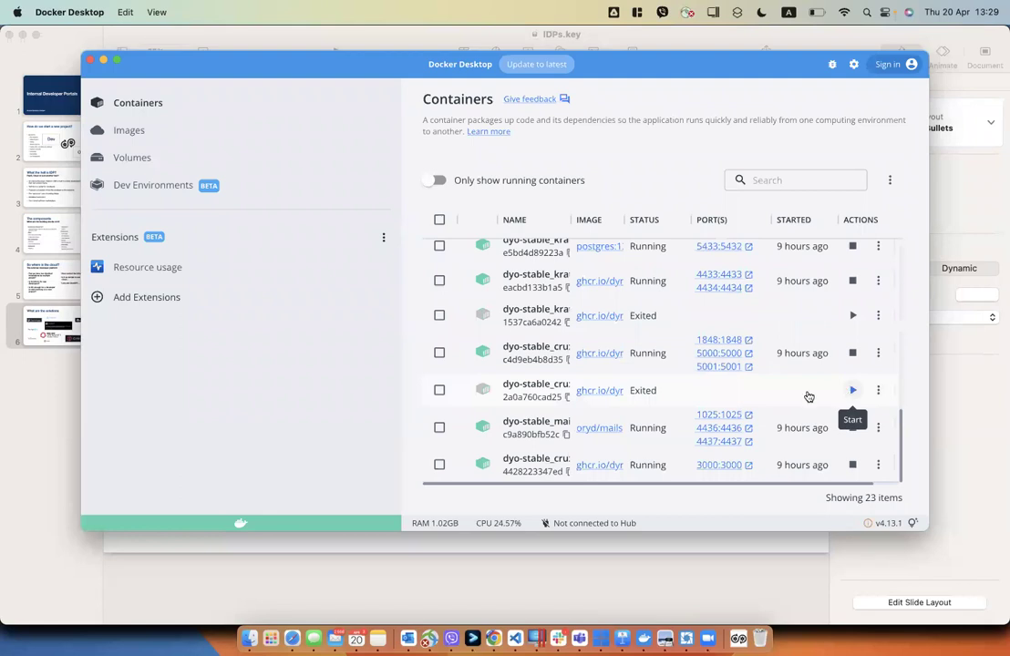
Try to open the redis container's published port 6379 in the browser, and return to Docker Desktop
{"action": "scroll", "coordinate": [795, 398], "scroll_direction": "up", "scroll_amount": 4}
{"action": "scroll", "coordinate": [793, 399], "scroll_direction": "up", "scroll_amount": 8}
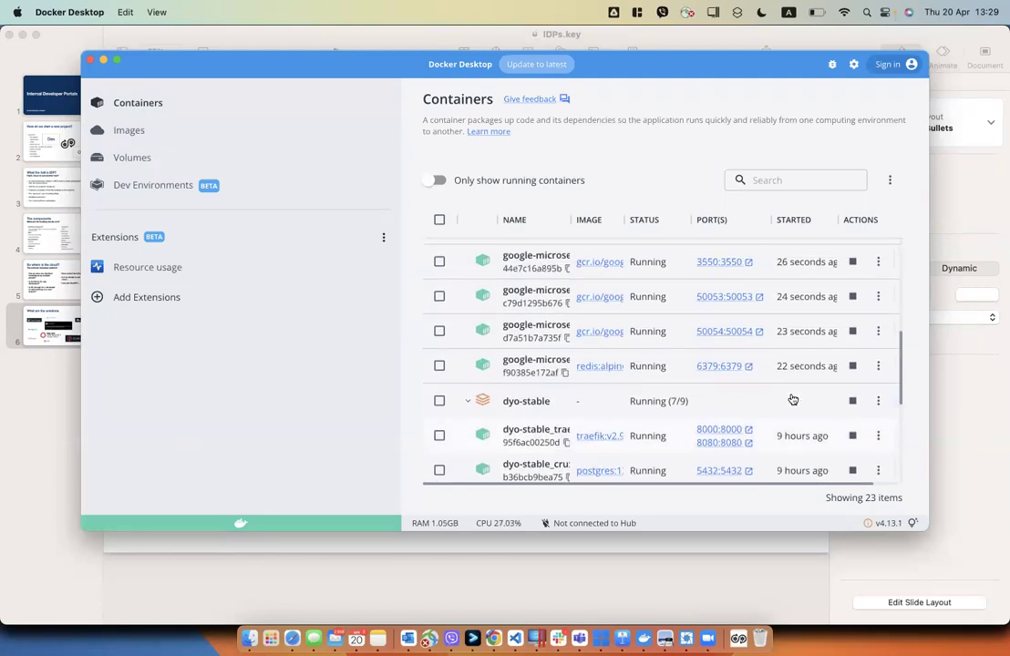
{"action": "scroll", "coordinate": [793, 399], "scroll_direction": "down", "scroll_amount": 6}
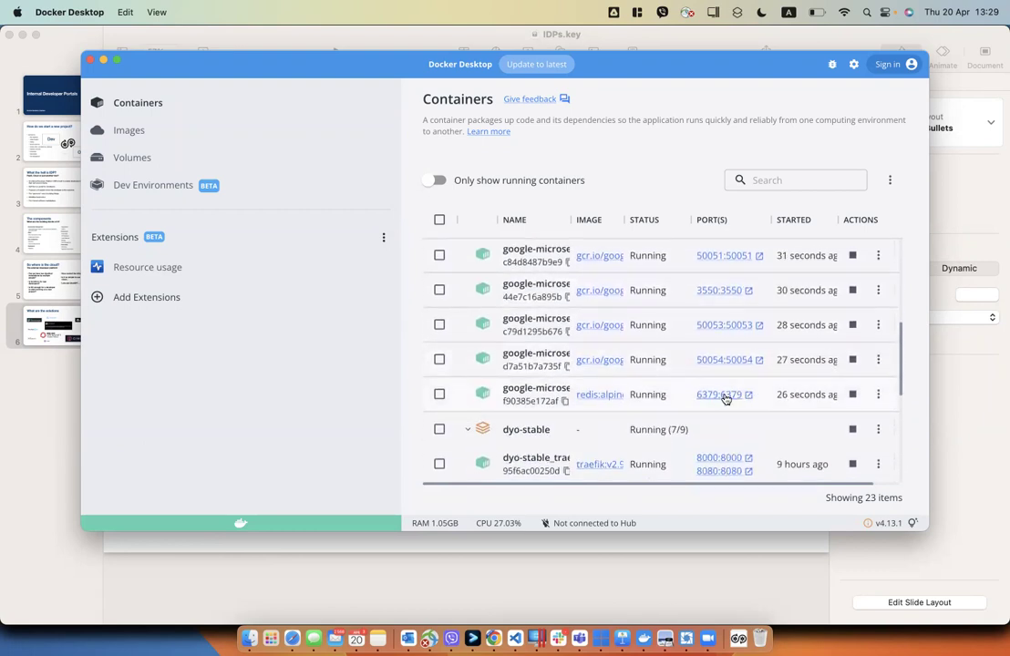
{"action": "left_click", "coordinate": [719, 398]}
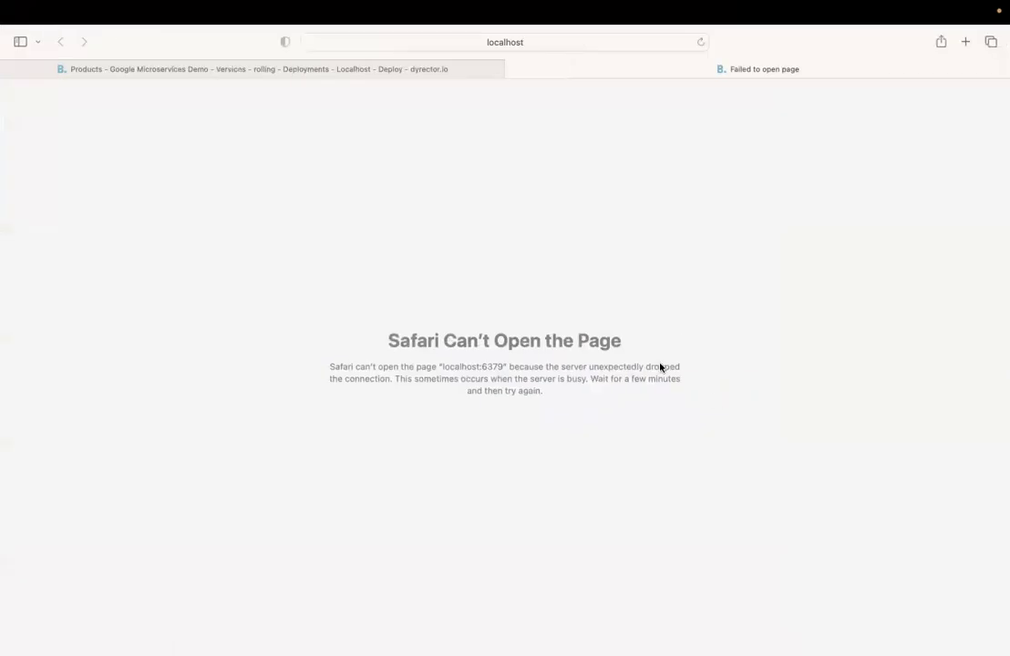
{"action": "key", "text": "super+Tab"}
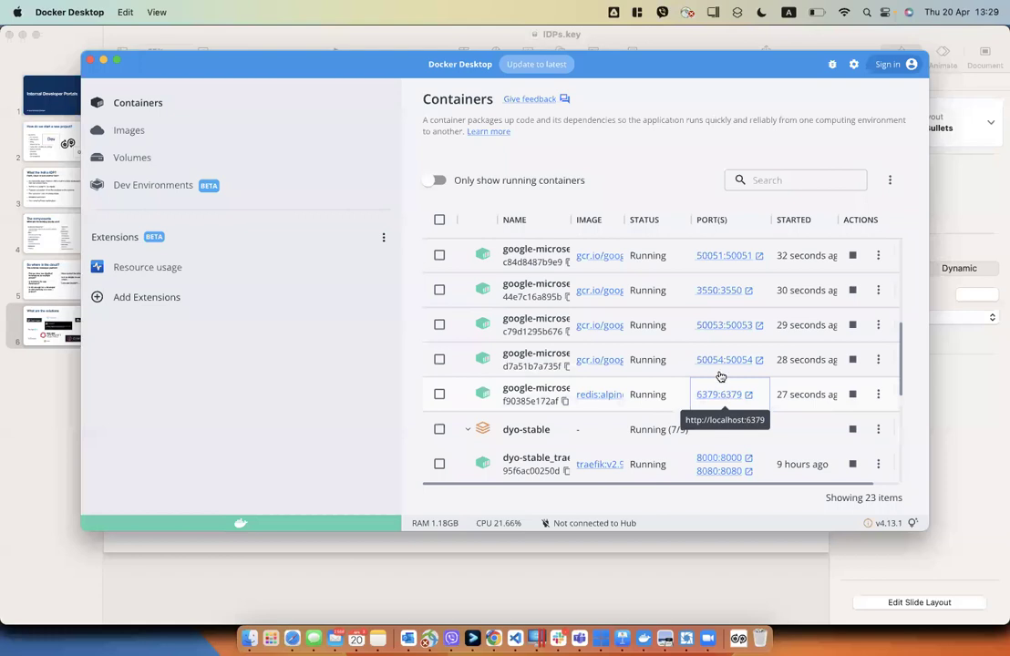
View the logs of the google-microservices-demo-paymentservice container and return to the container list
{"action": "scroll", "coordinate": [708, 362], "scroll_direction": "up", "scroll_amount": 3}
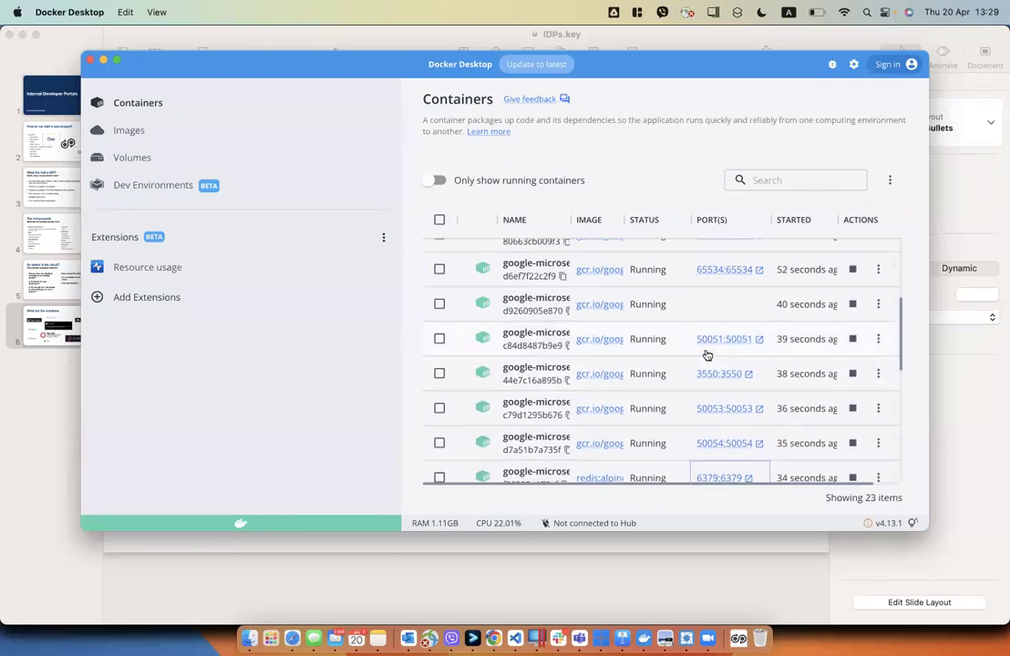
{"action": "left_click", "coordinate": [707, 355]}
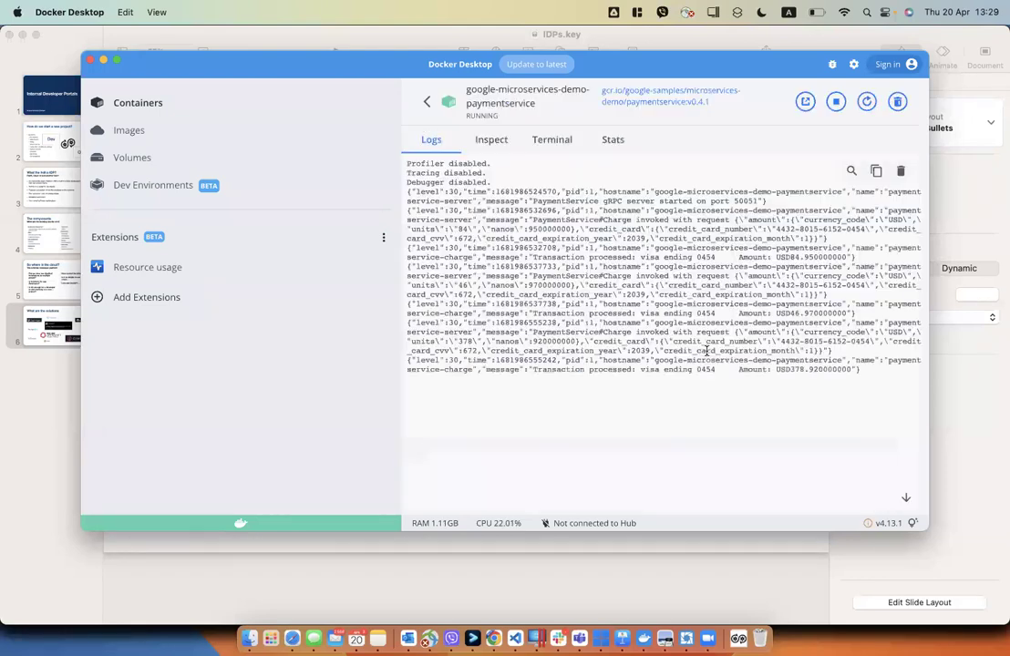
{"action": "left_click", "coordinate": [426, 102]}
Open the container published on port 65534 in the browser and view the shop's Sunglasses and Loafers product pages
{"action": "scroll", "coordinate": [716, 397], "scroll_direction": "down", "scroll_amount": 1}
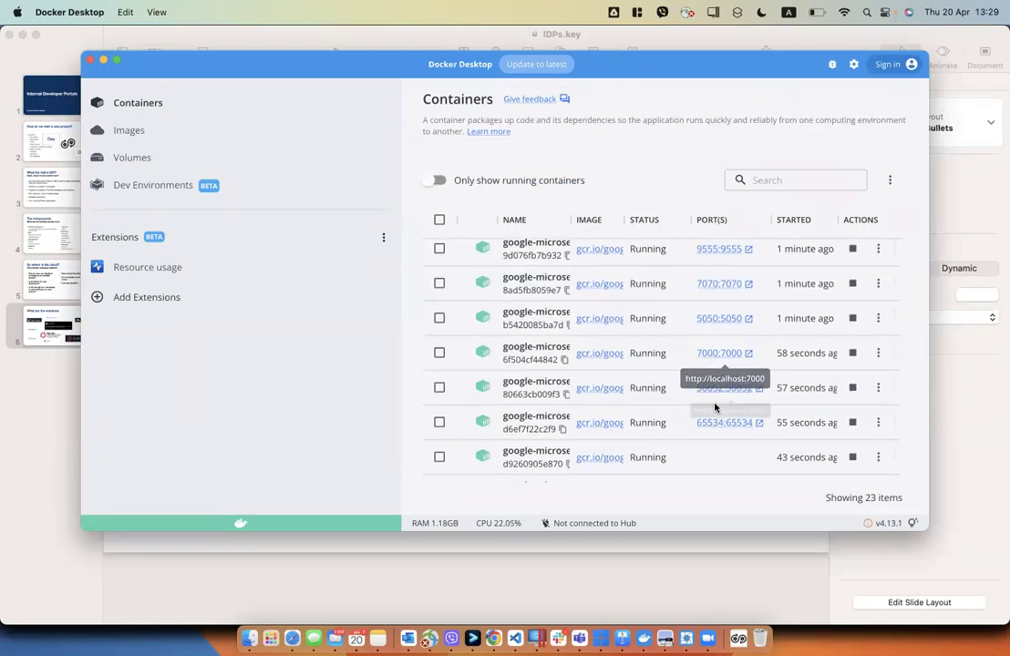
{"action": "left_click", "coordinate": [703, 422]}
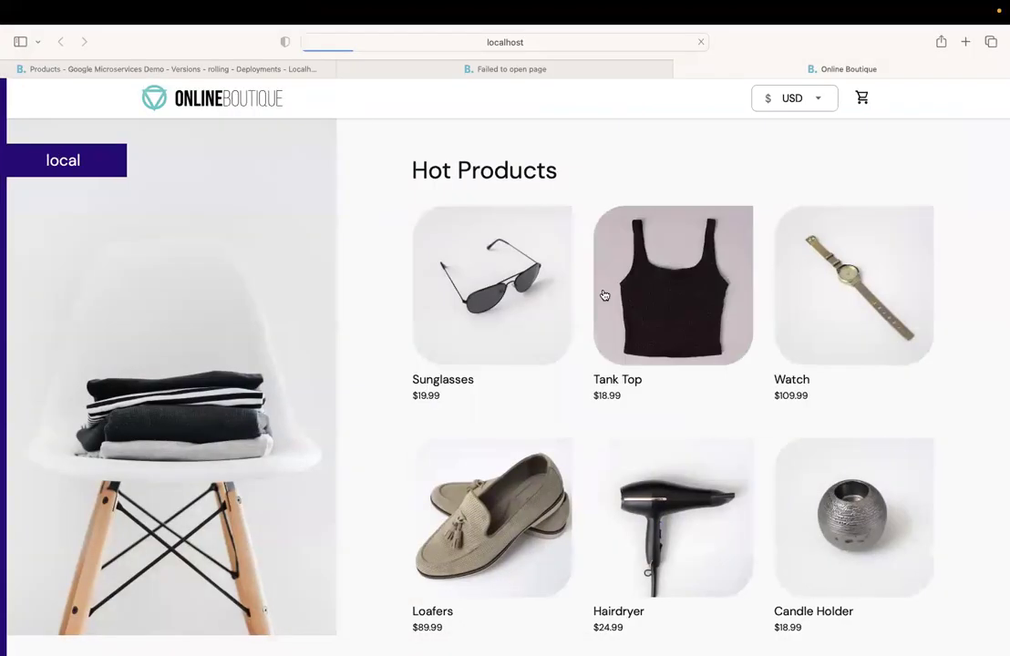
{"action": "left_click", "coordinate": [519, 259]}
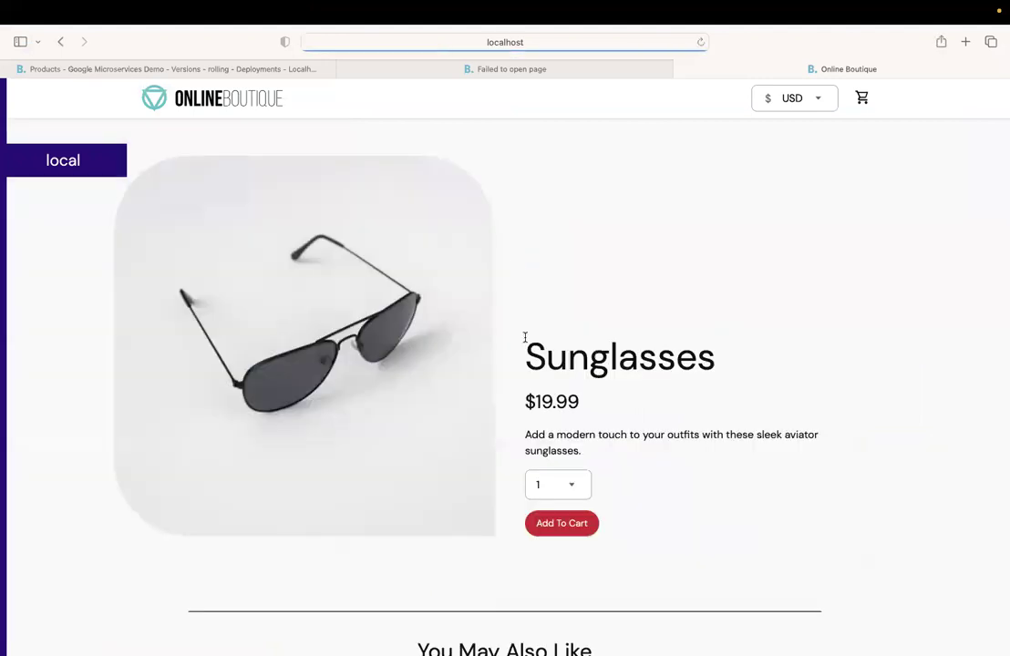
{"action": "scroll", "coordinate": [525, 338], "scroll_direction": "down", "scroll_amount": 5}
{"action": "left_click", "coordinate": [544, 413]}
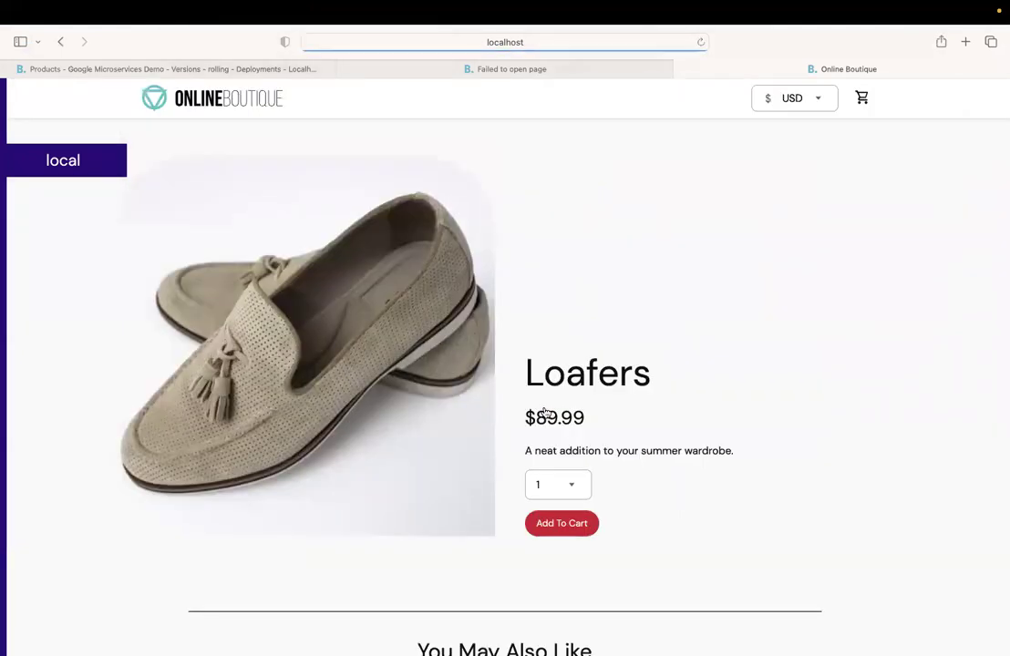
Return to the dyrector.io deployment page and check the list of service containers, including cartservice and its image
{"action": "left_click", "coordinate": [278, 71]}
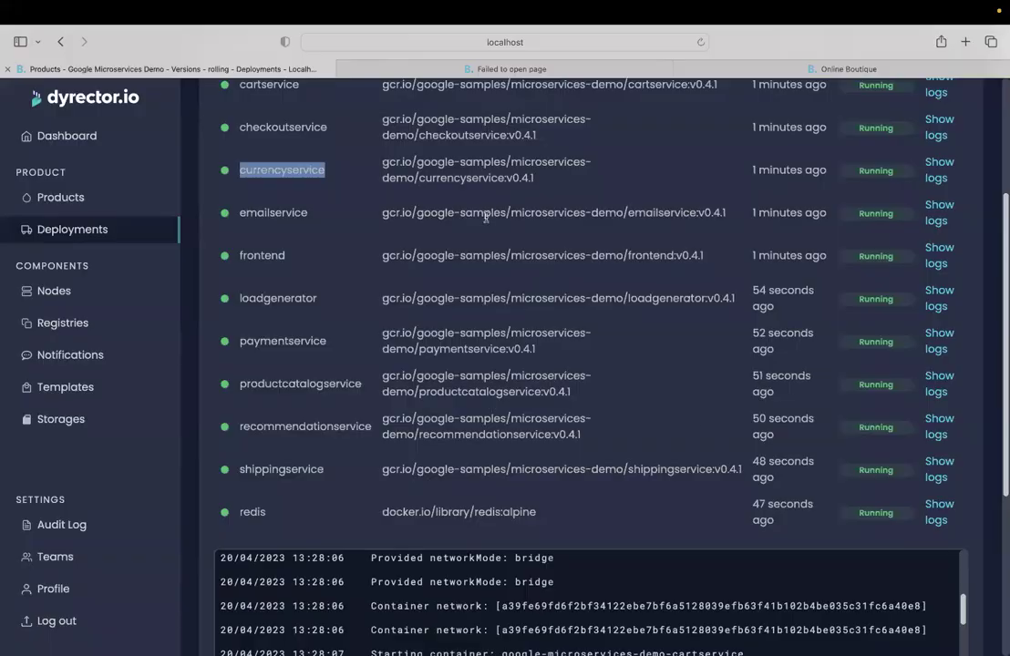
{"action": "scroll", "coordinate": [692, 419], "scroll_direction": "up", "scroll_amount": 3}
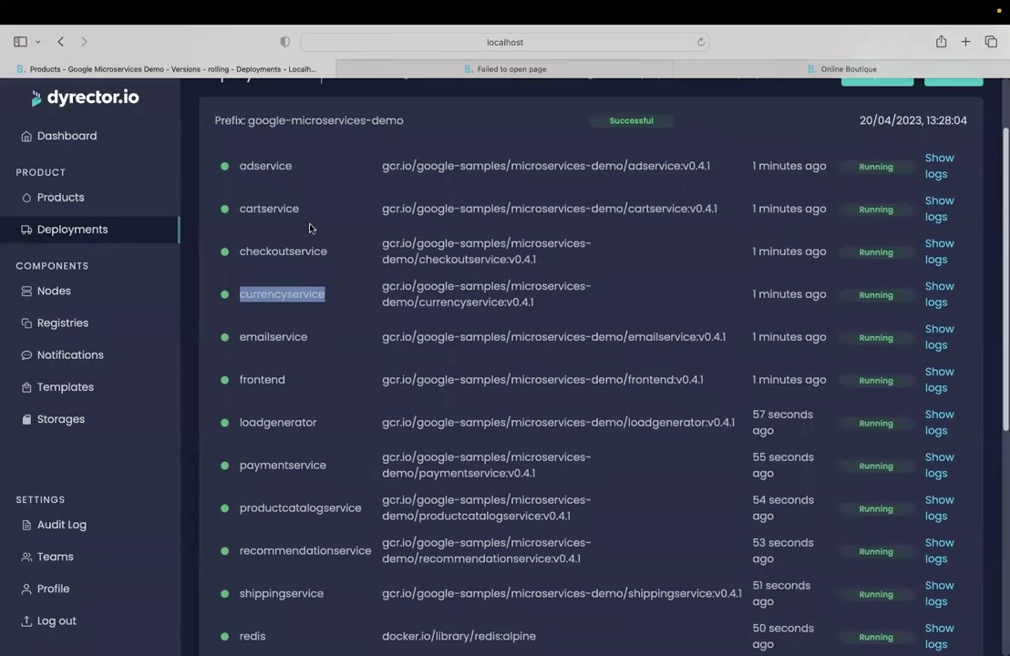
{"action": "triple_click", "coordinate": [283, 212]}
{"action": "left_click", "coordinate": [457, 209]}
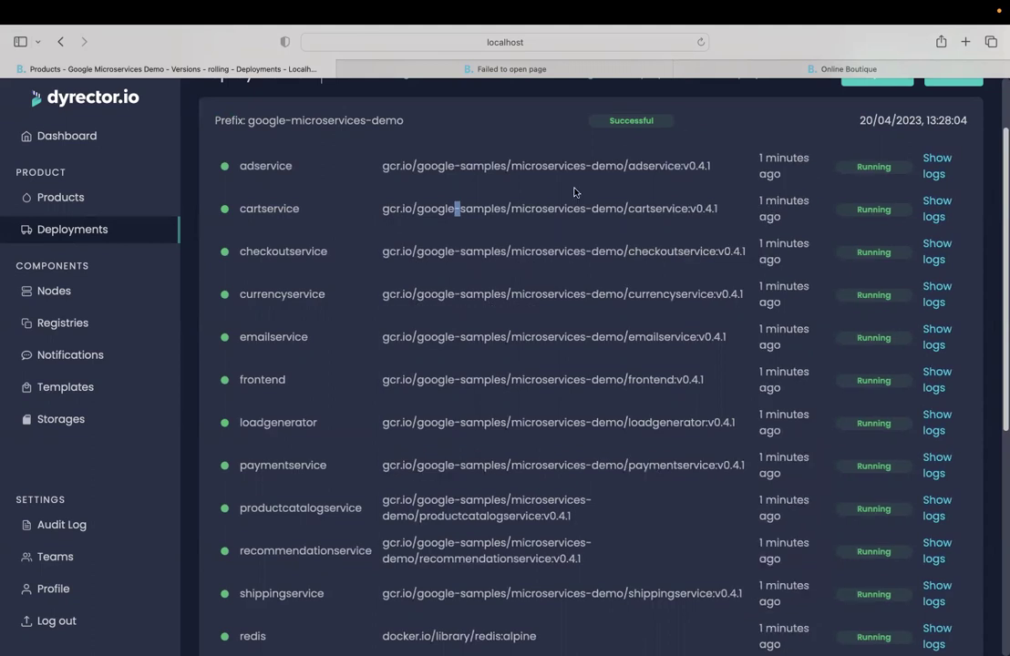
Compare the dyrector.io deployment with the Online Boutique shop and view the recommended Hairdryer product
{"action": "left_click", "coordinate": [755, 73]}
{"action": "left_click", "coordinate": [288, 65]}
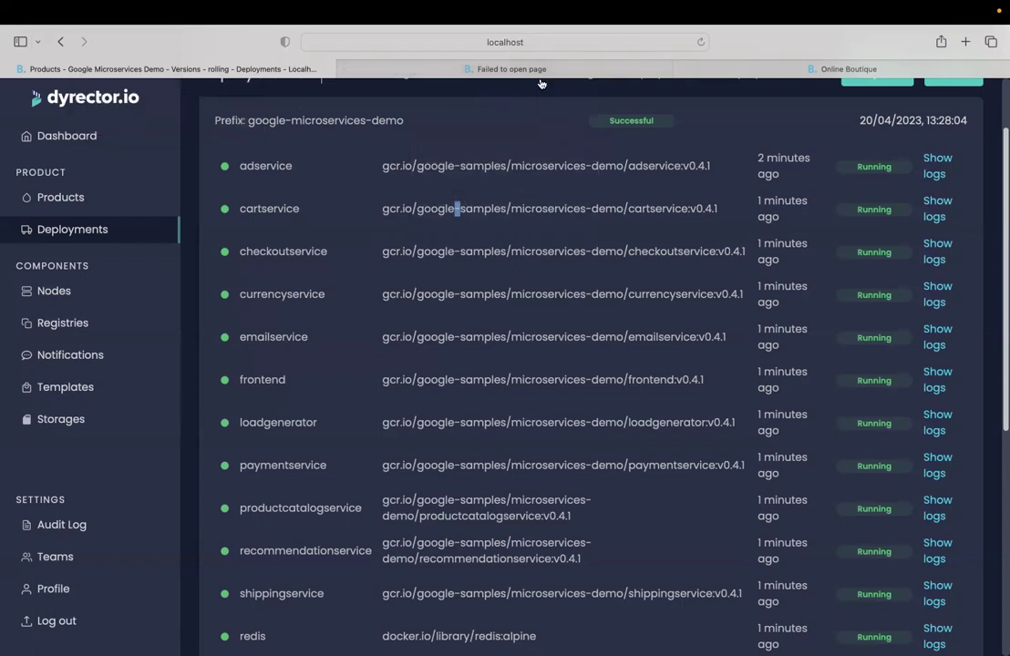
{"action": "left_click", "coordinate": [729, 70]}
{"action": "scroll", "coordinate": [492, 334], "scroll_direction": "down", "scroll_amount": 10}
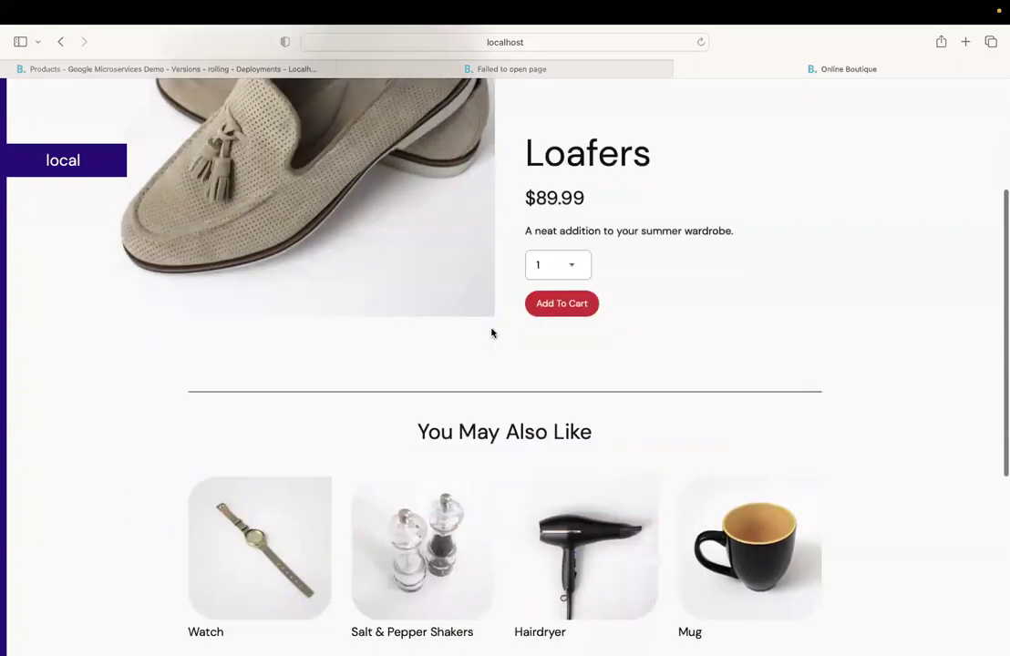
{"action": "left_click", "coordinate": [549, 238]}
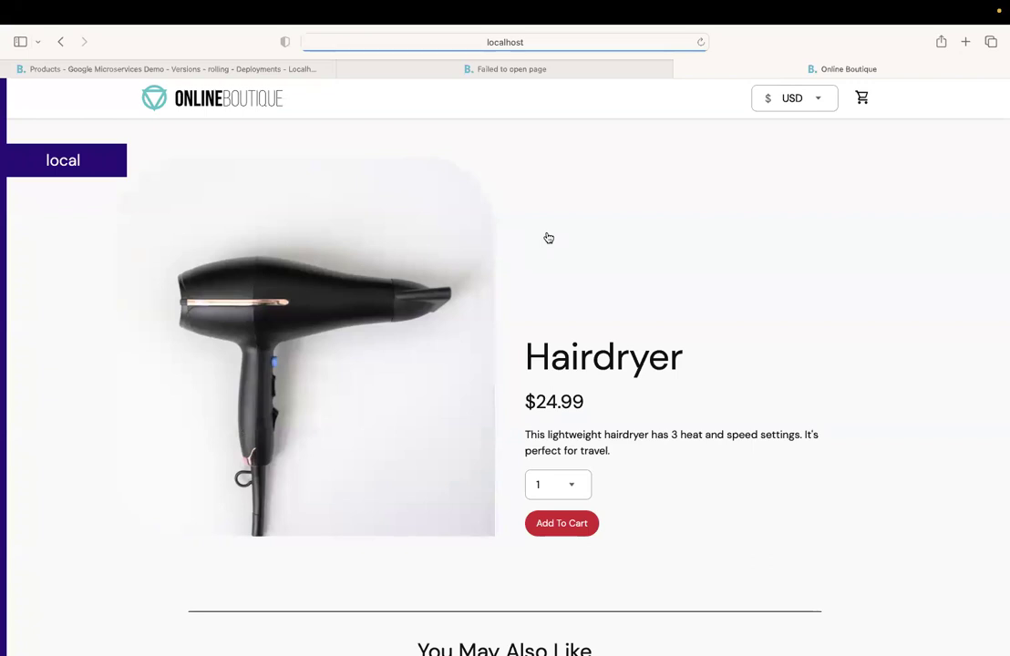
Recheck the container list in dyrector.io and view the Mug product recommended in the Online Boutique shop
{"action": "left_click", "coordinate": [86, 69]}
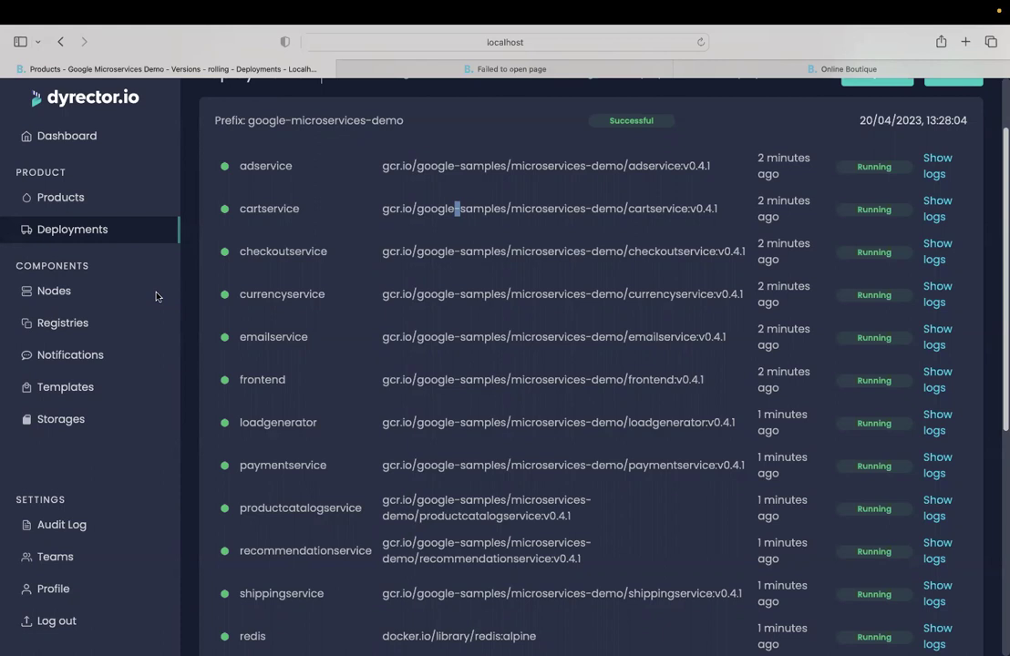
{"action": "left_click", "coordinate": [702, 69]}
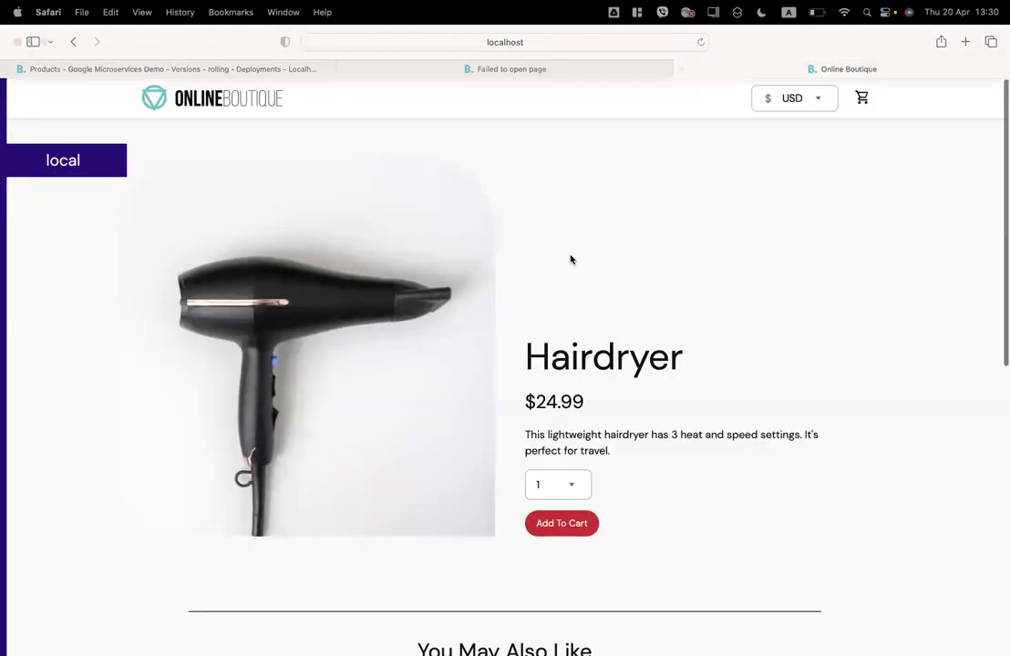
{"action": "scroll", "coordinate": [570, 259], "scroll_direction": "down", "scroll_amount": 5}
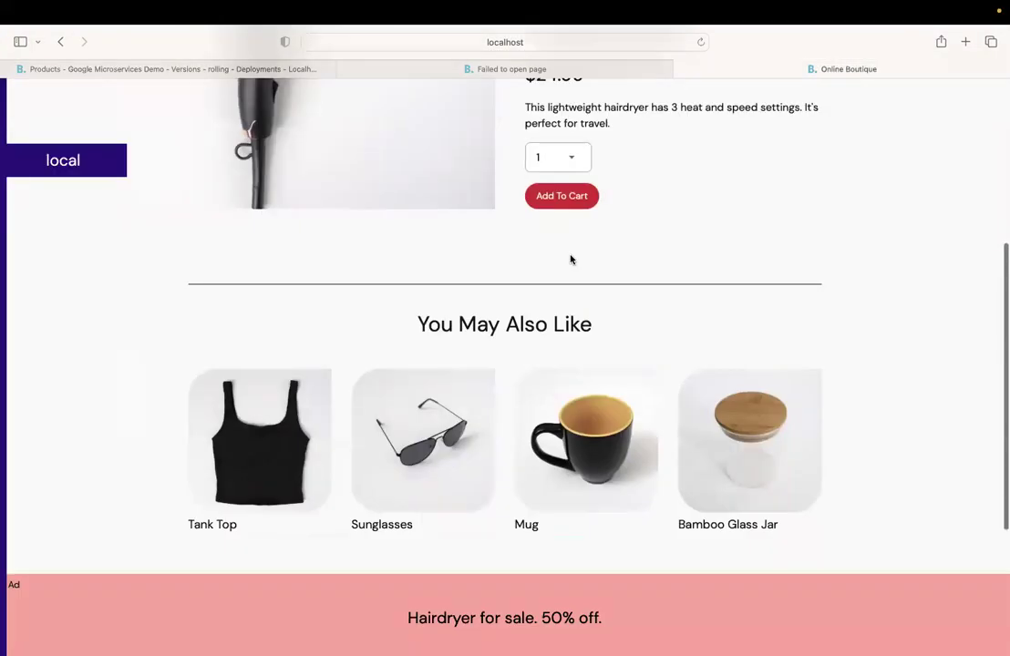
{"action": "left_click", "coordinate": [624, 369]}
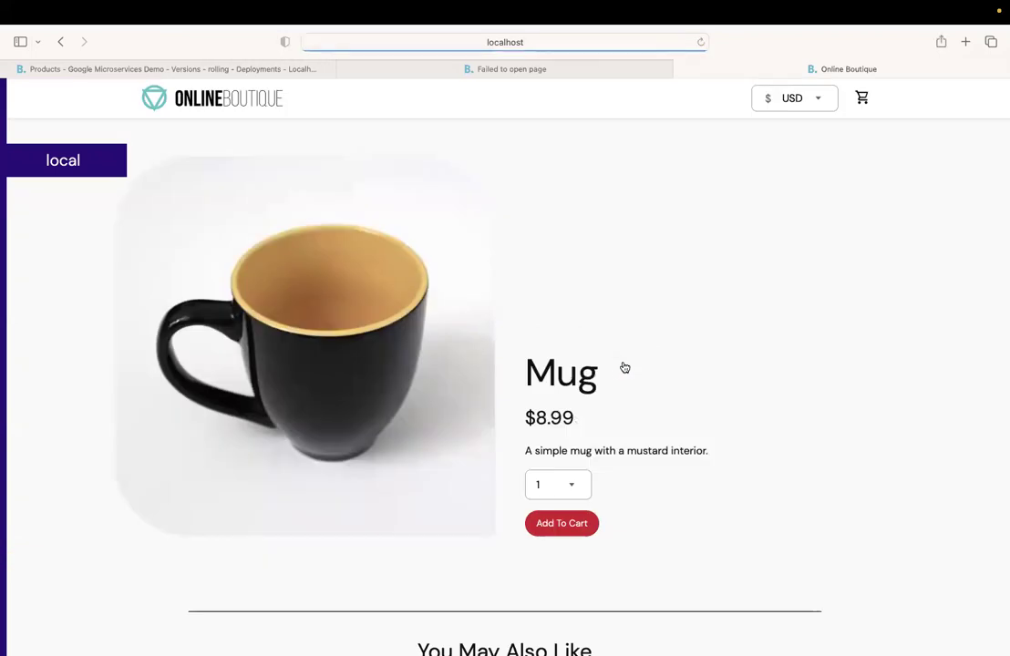
Examine the dyrector.io deployment log through to its last entries and return to the start of the deployment page
{"action": "left_click", "coordinate": [179, 70]}
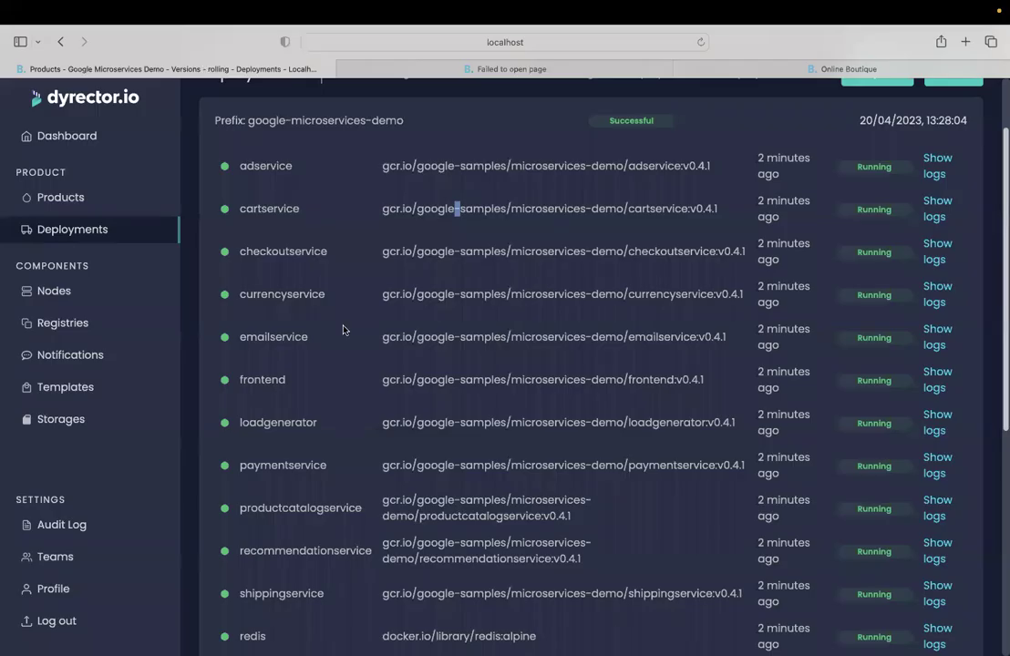
{"action": "scroll", "coordinate": [344, 330], "scroll_direction": "down", "scroll_amount": 5}
{"action": "scroll", "coordinate": [345, 330], "scroll_direction": "down", "scroll_amount": 2}
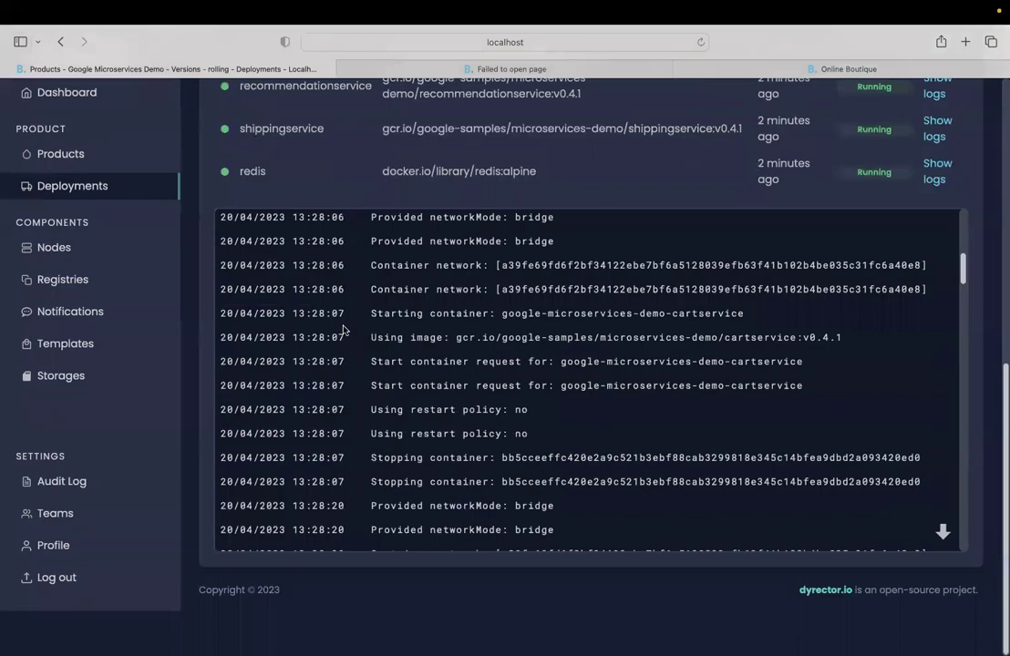
{"action": "scroll", "coordinate": [517, 403], "scroll_direction": "down", "scroll_amount": 15}
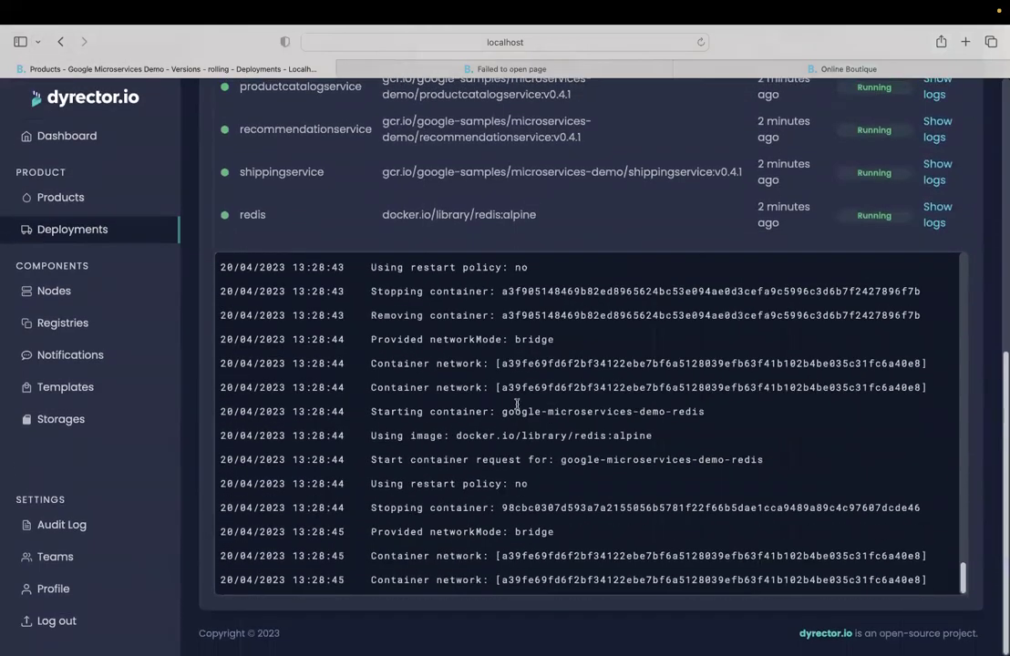
{"action": "scroll", "coordinate": [517, 404], "scroll_direction": "up", "scroll_amount": 20}
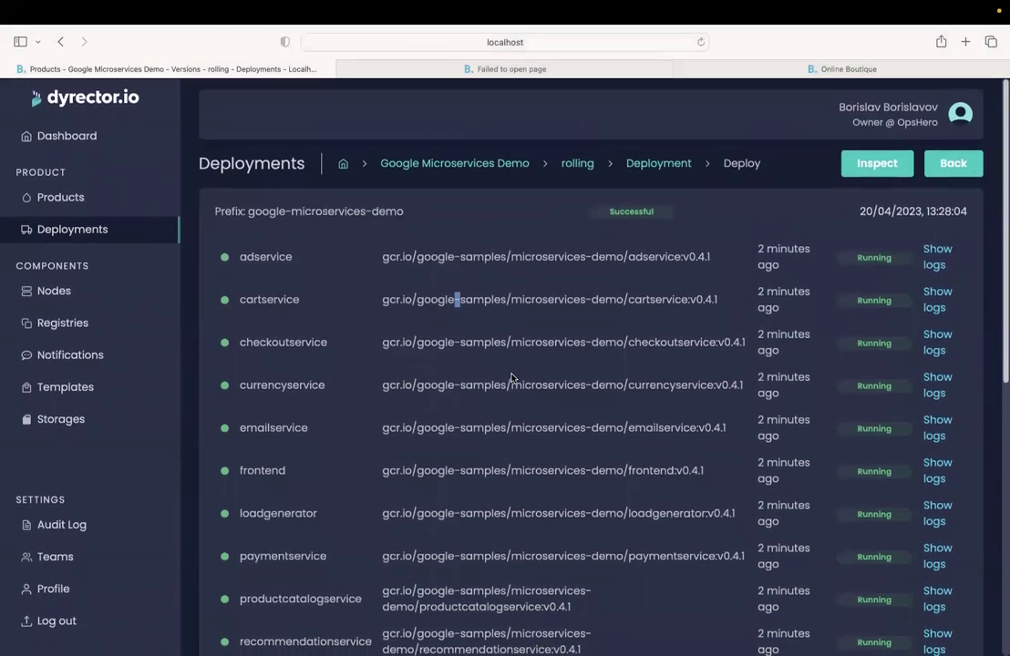
Open the Google Microservices Demo product and view its container images and its list of deployments
{"action": "left_click", "coordinate": [490, 165]}
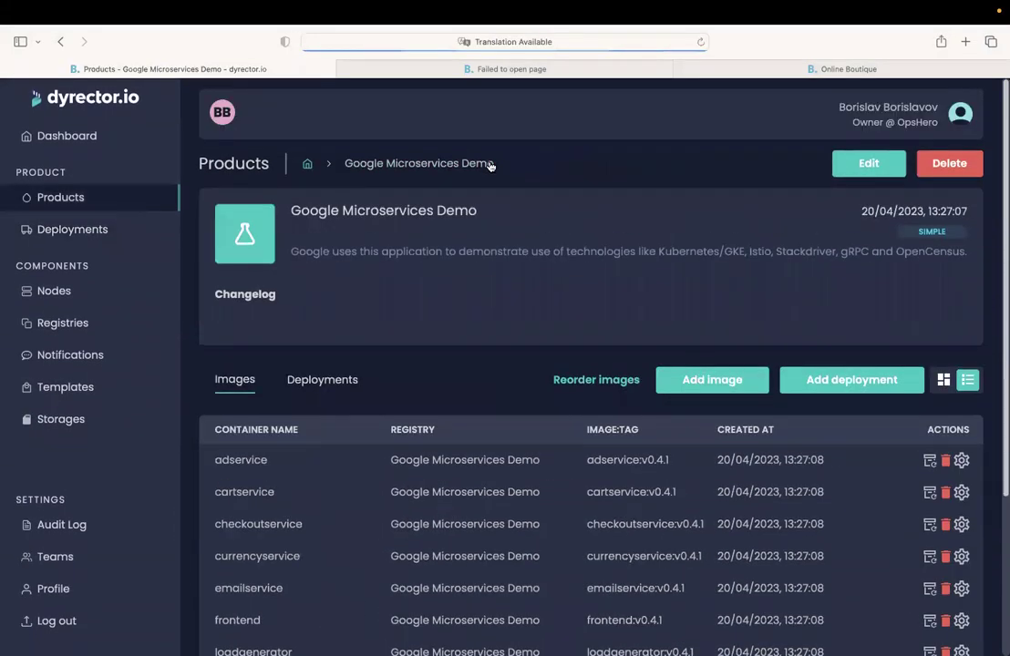
{"action": "scroll", "coordinate": [571, 364], "scroll_direction": "down", "scroll_amount": 5}
{"action": "scroll", "coordinate": [569, 368], "scroll_direction": "up", "scroll_amount": 5}
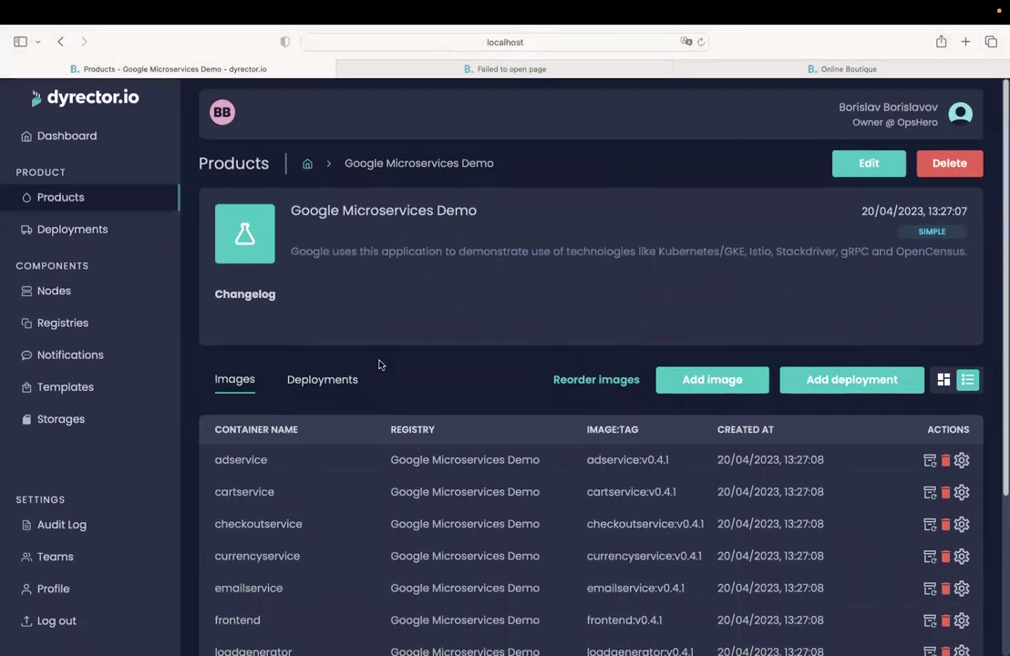
{"action": "left_click", "coordinate": [332, 376]}
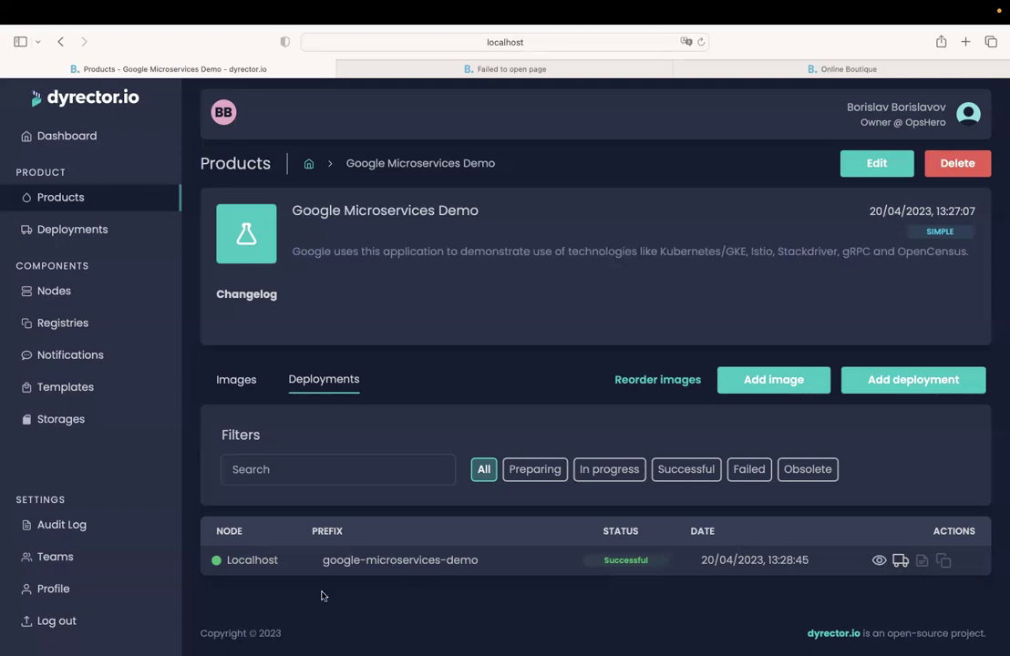
Switch to Google Chrome Beta and close the GitHub sign-in page and the ChatGPT conversation about deploying an AWS EKS cluster
{"action": "left_click", "coordinate": [565, 66]}
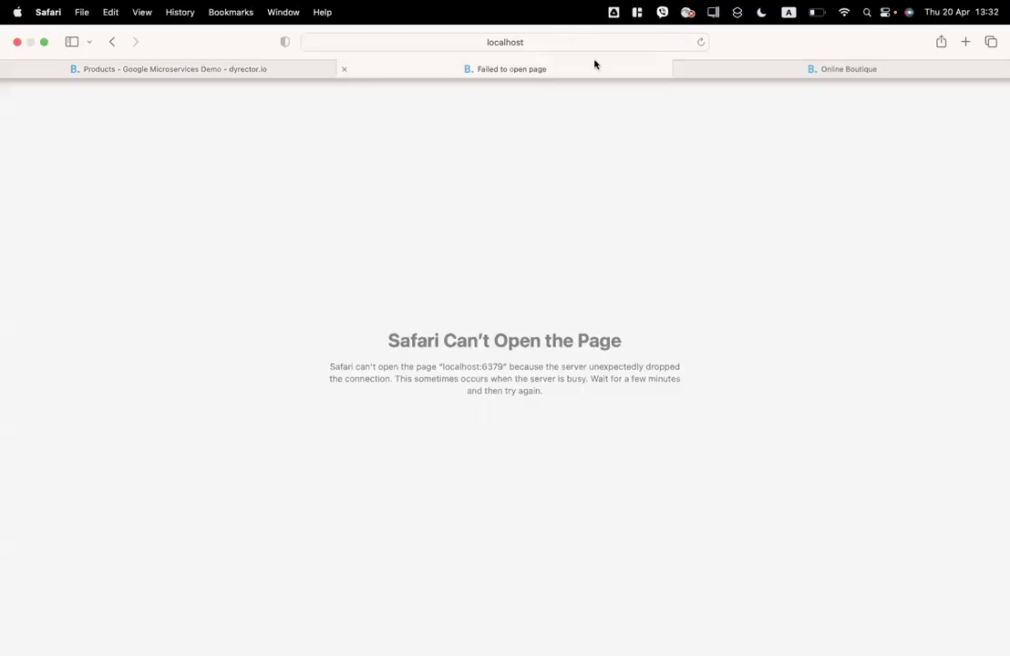
{"action": "left_click", "coordinate": [702, 69]}
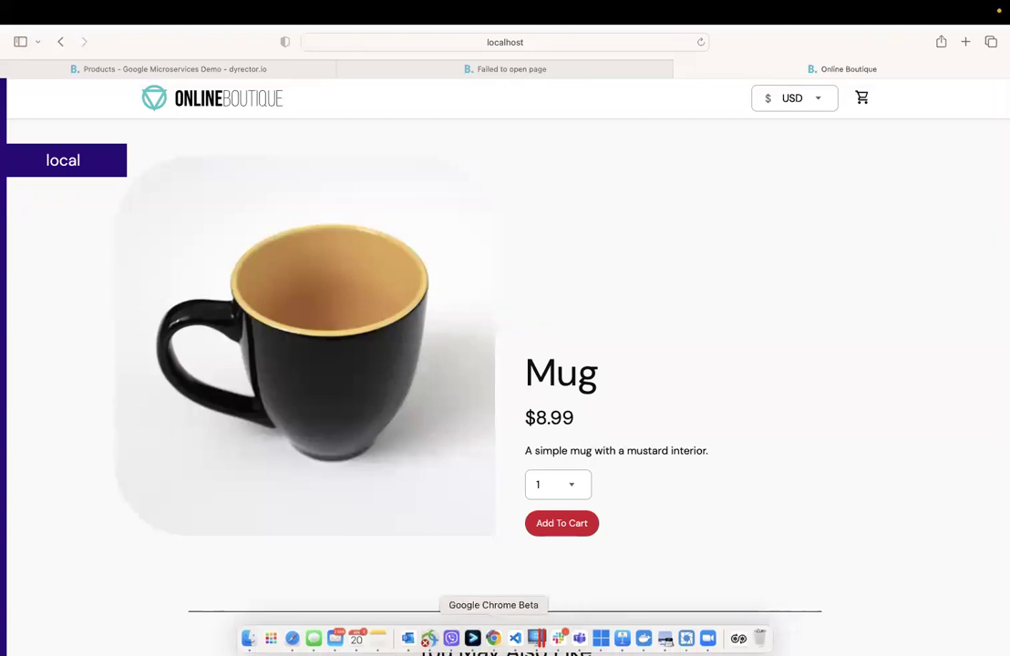
{"action": "left_click", "coordinate": [494, 638]}
{"action": "left_click", "coordinate": [137, 42]}
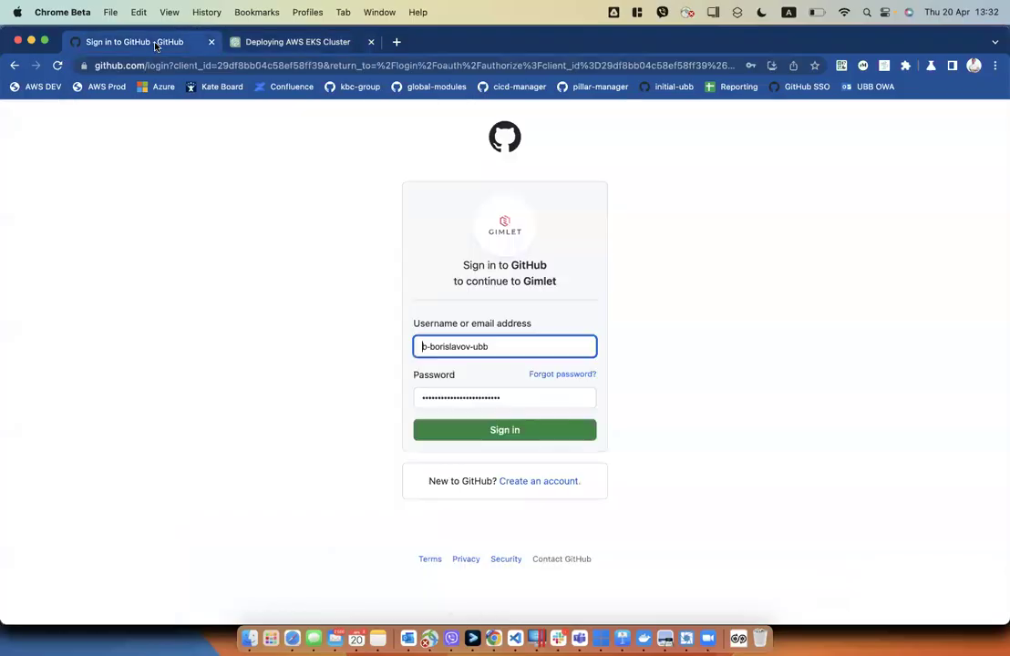
{"action": "left_click", "coordinate": [653, 278]}
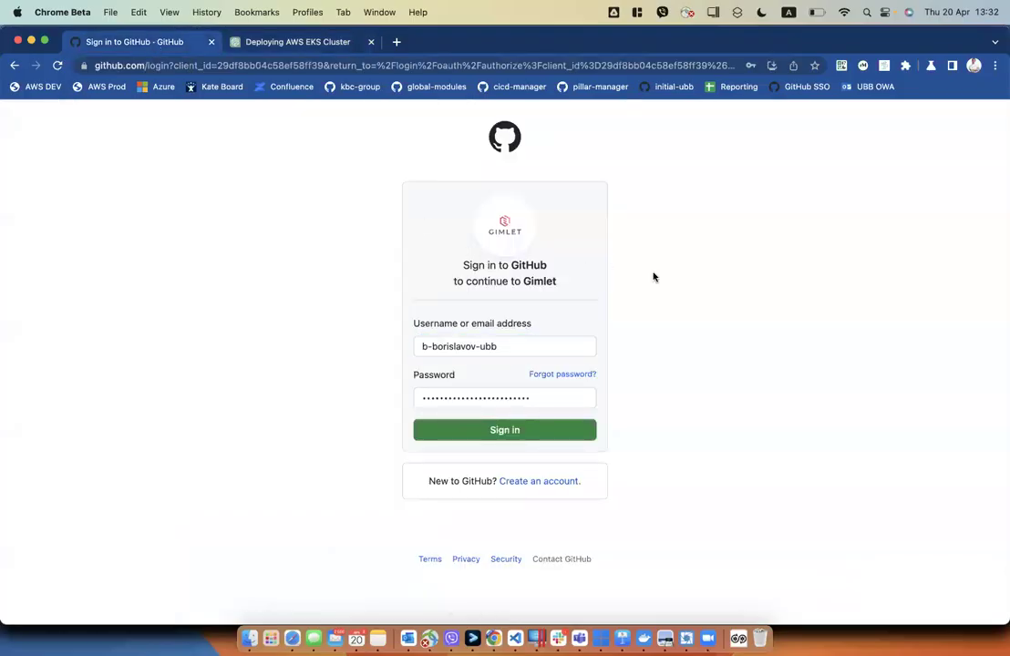
{"action": "key", "text": "super+w"}
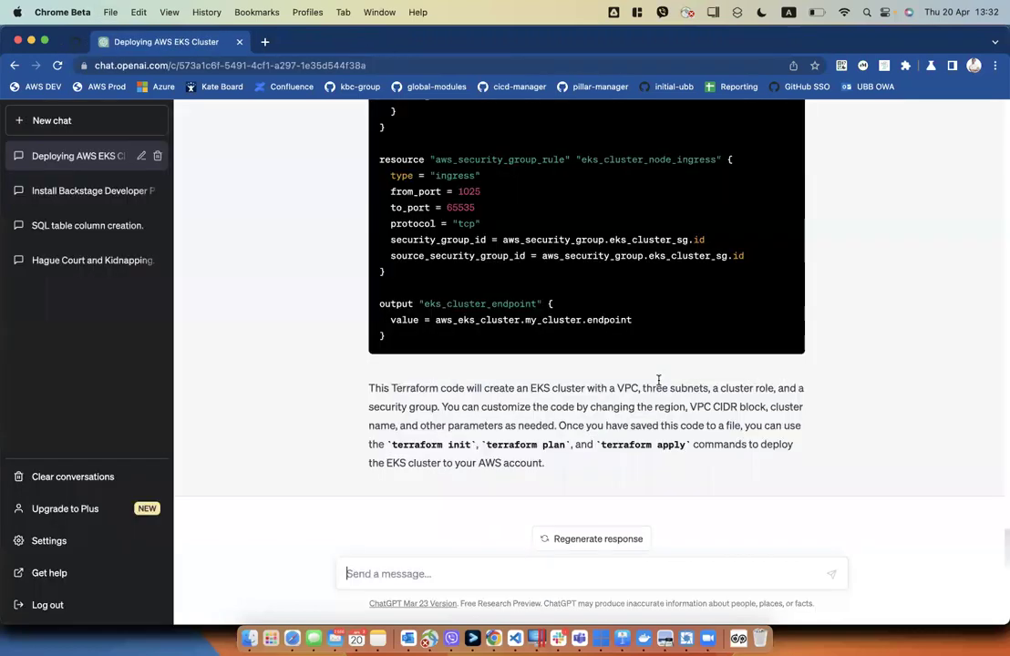
{"action": "key", "text": "super+w"}
Open a new Chrome window with the OpsHero (OpsHero Access) profile
{"action": "right_click", "coordinate": [515, 638]}
{"action": "right_click", "coordinate": [493, 638]}
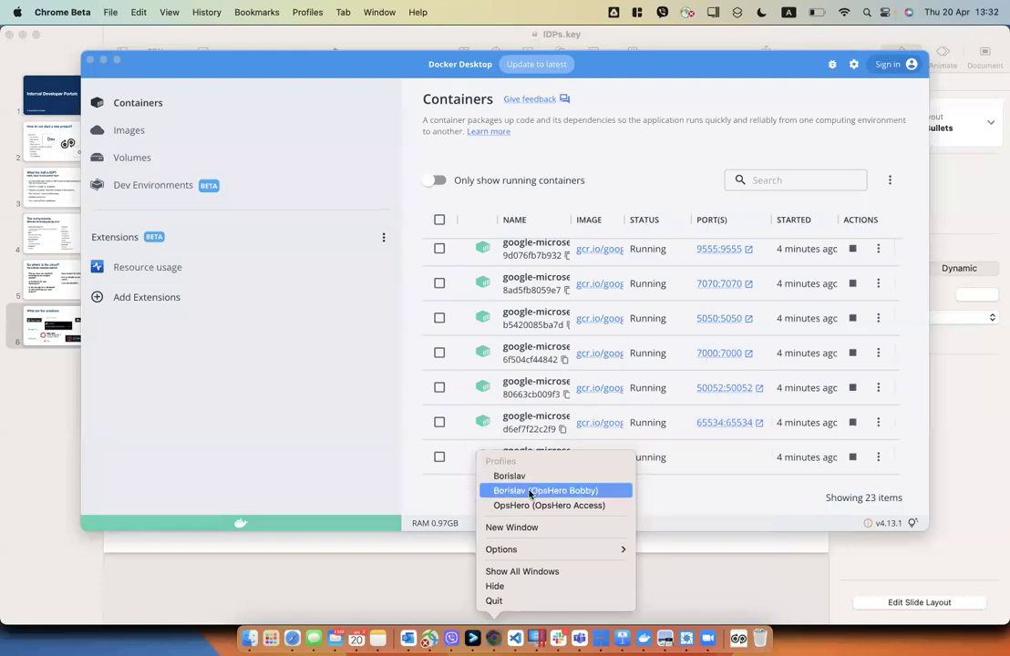
{"action": "left_click", "coordinate": [537, 505]}
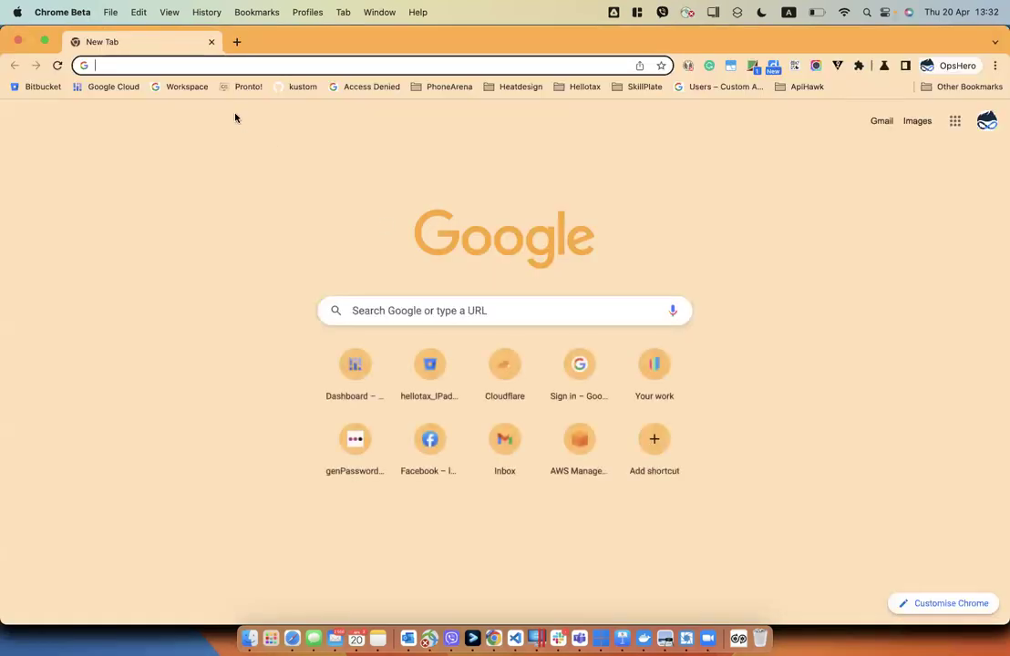
{"action": "left_click", "coordinate": [206, 67]}
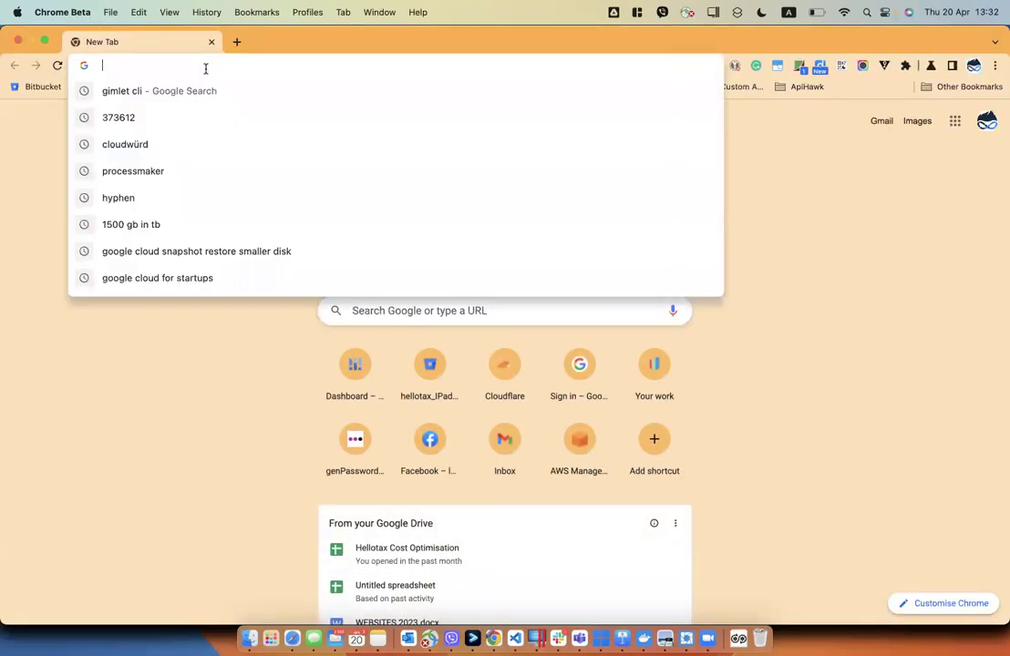
{"action": "type", "text": "lo"}
{"action": "key", "text": "BackSpace"}
{"action": "key", "text": "BackSpace"}
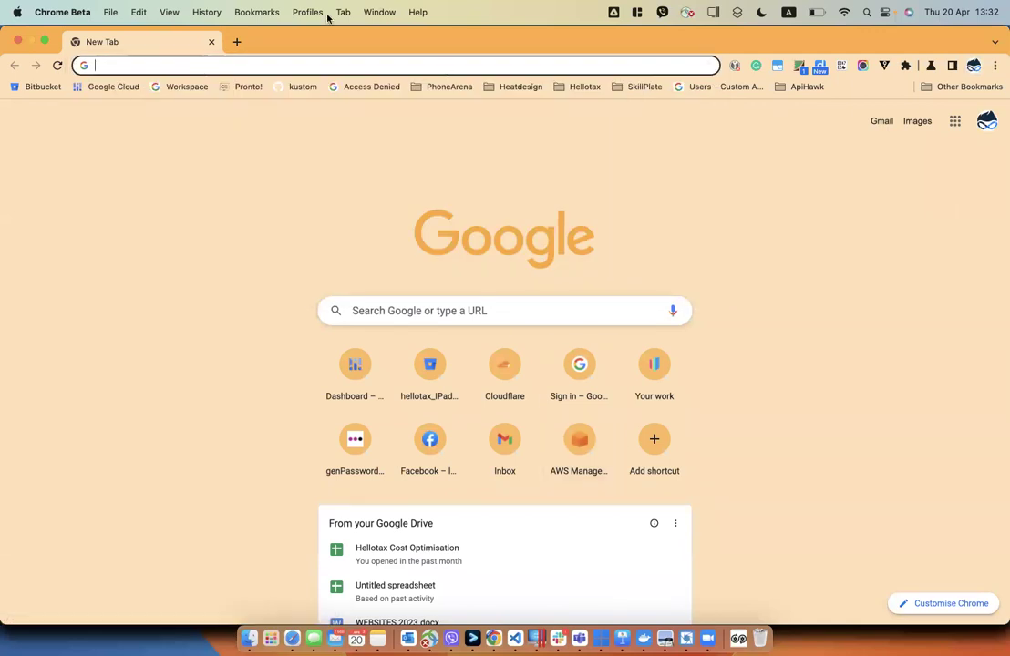
Open the Gimlet dashboard from the browsing history and read the connection notice of the Ht environment on the Environments page
{"action": "left_click", "coordinate": [206, 11]}
{"action": "left_click", "coordinate": [219, 117]}
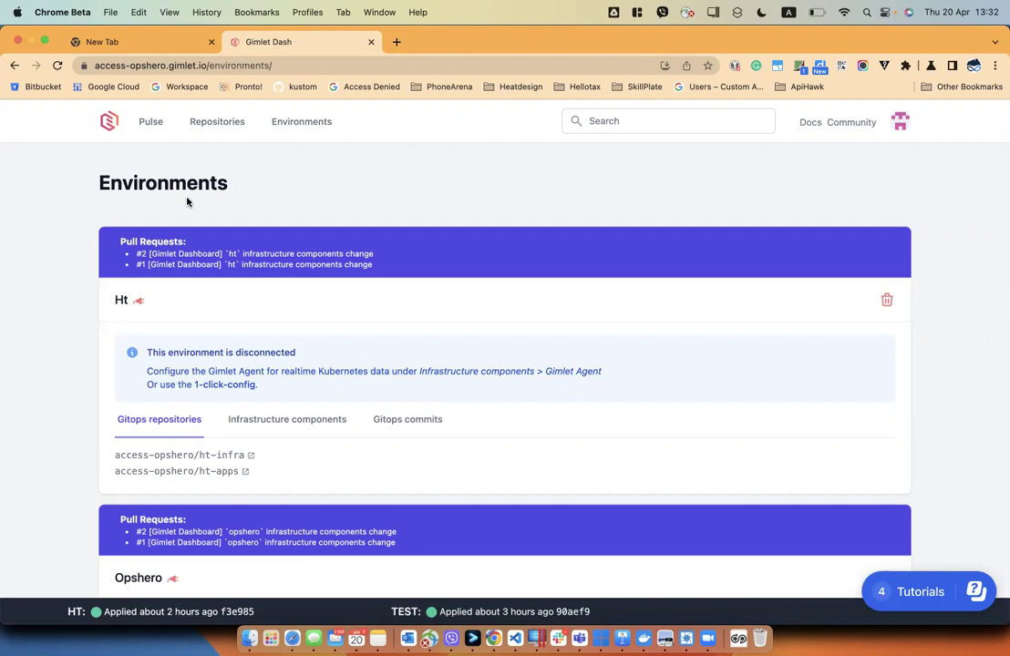
{"action": "triple_click", "coordinate": [167, 352]}
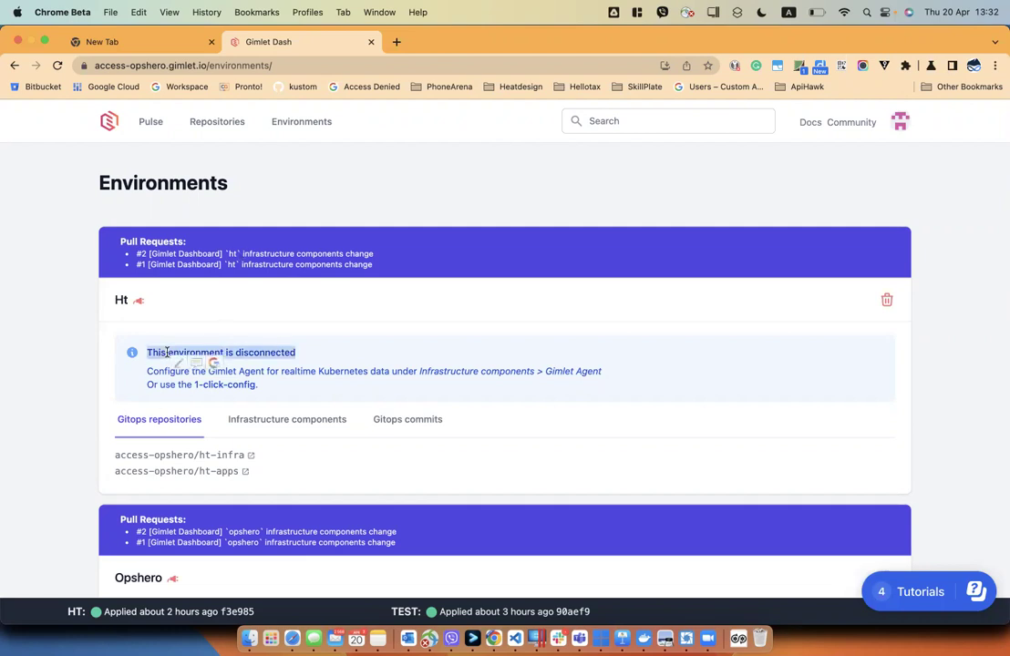
{"action": "left_click", "coordinate": [410, 363]}
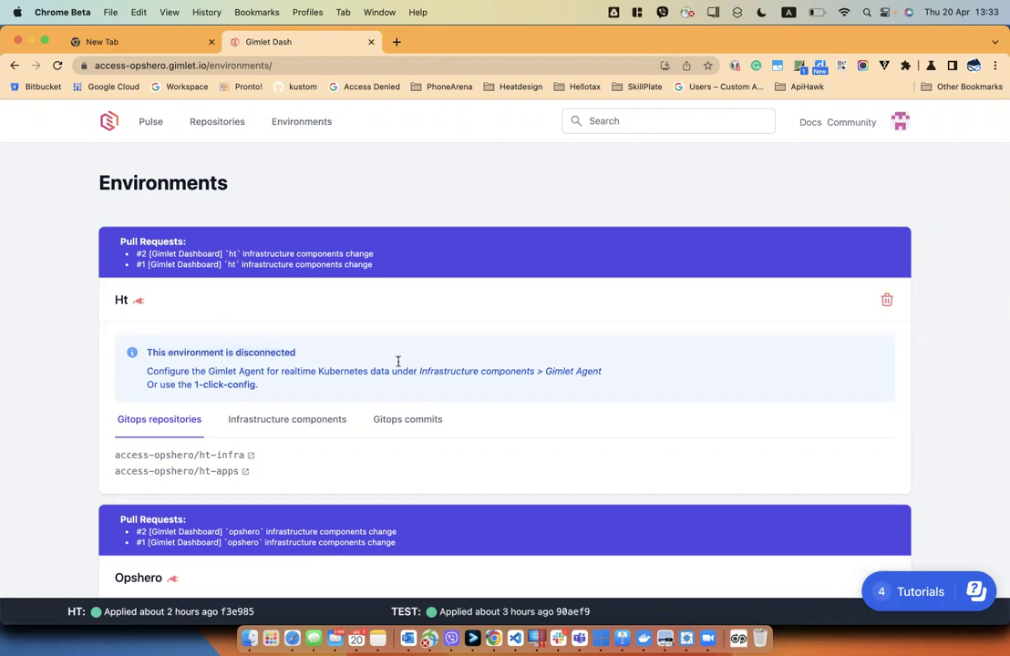
{"action": "left_click", "coordinate": [303, 137]}
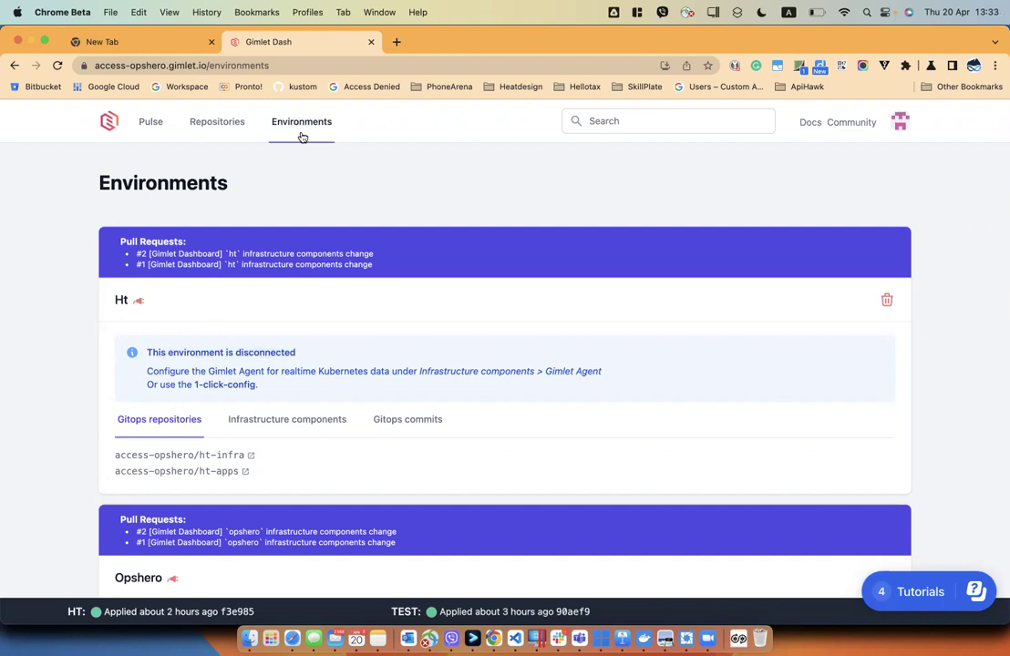